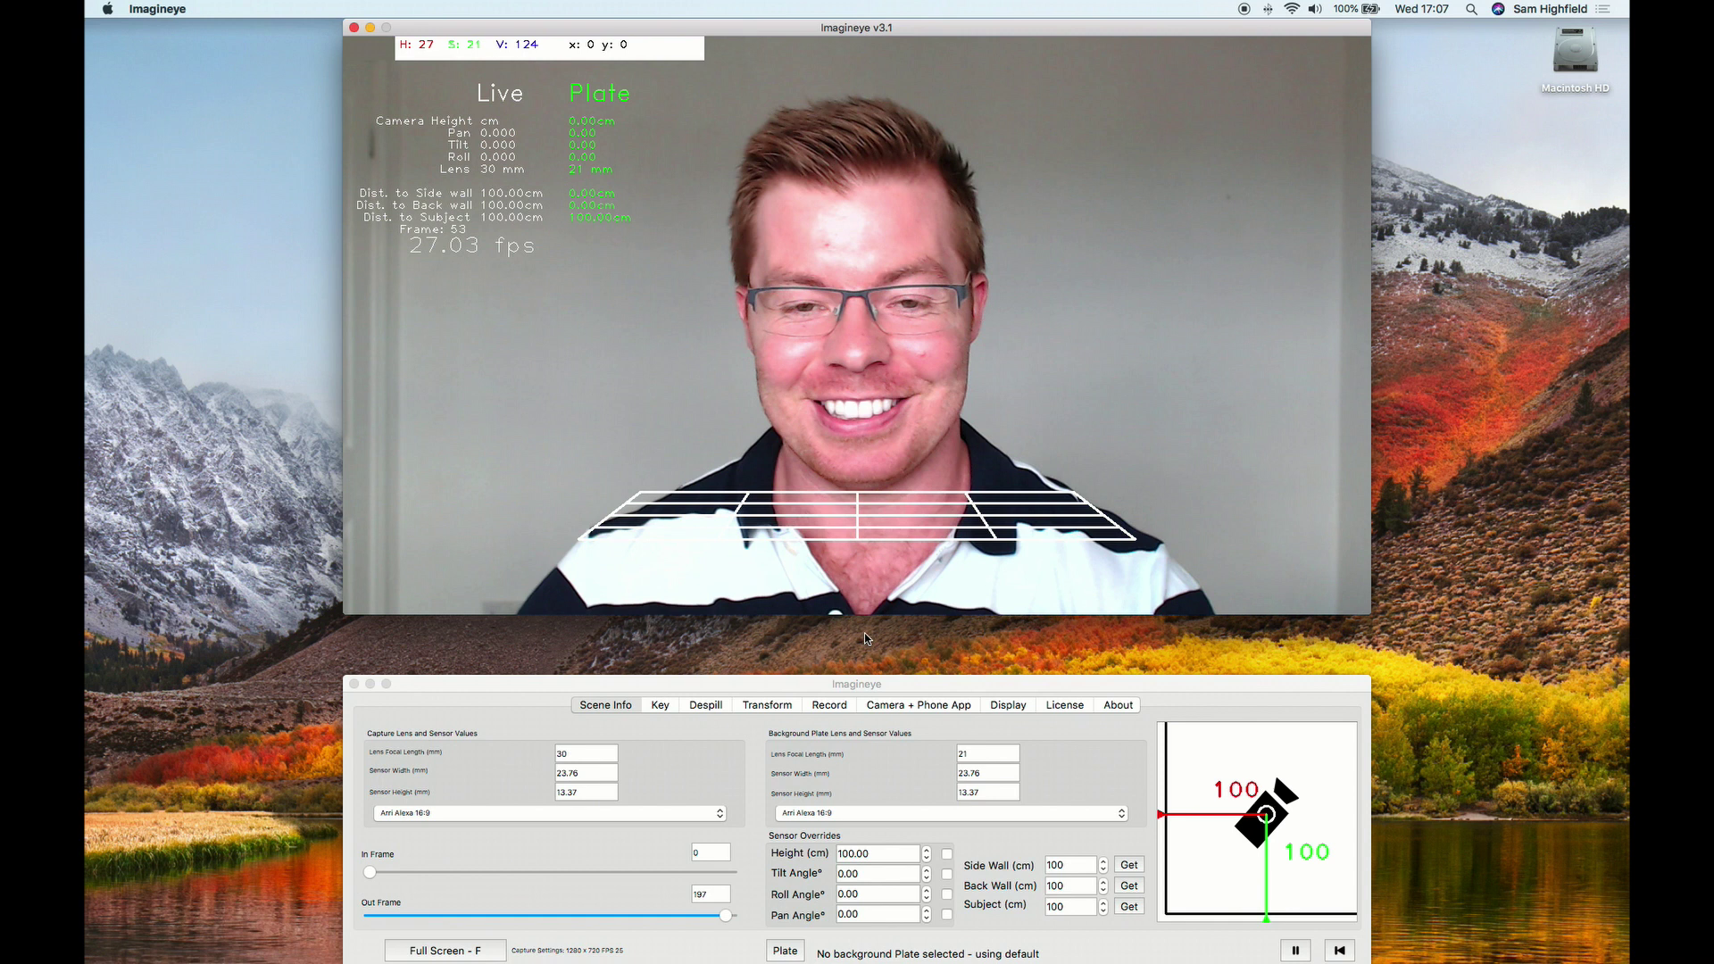
Step: Check the licence status and view the Capture Device 1 camera settings at 1280 x 720 @ 25fps
left_click(1064, 706)
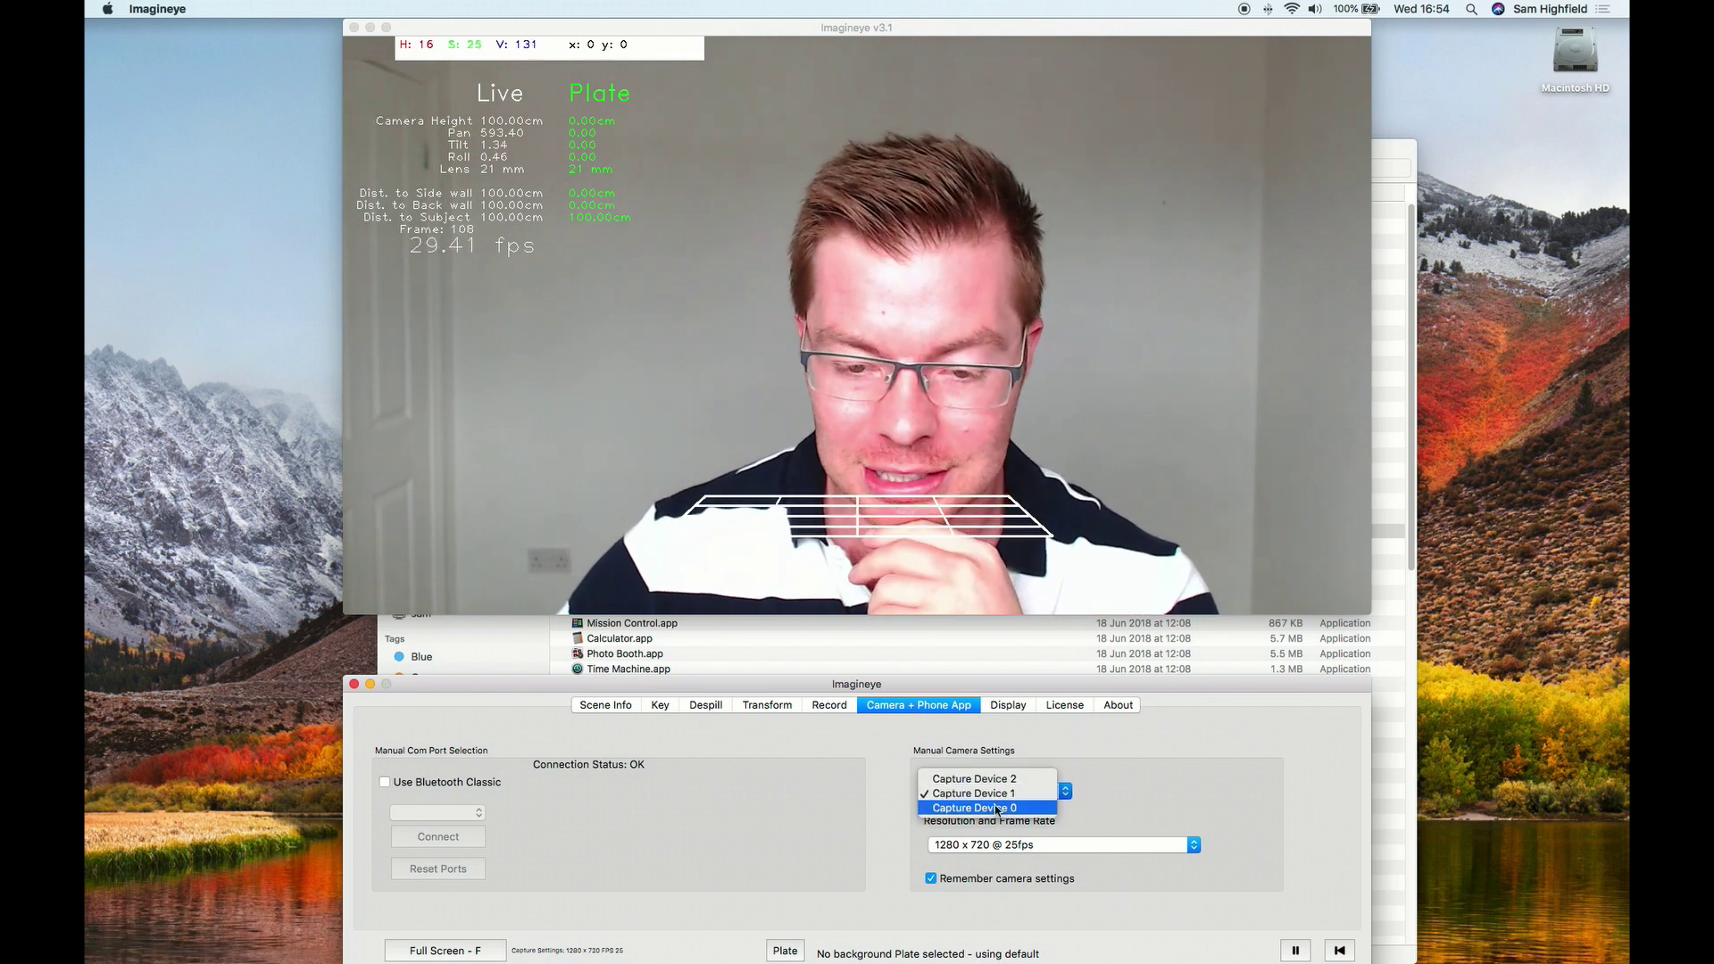
Step: Switch the live feed to Capture Device 0 and show the Scene Info lens settings (30 mm capture, 21 mm plate)
left_click(997, 808)
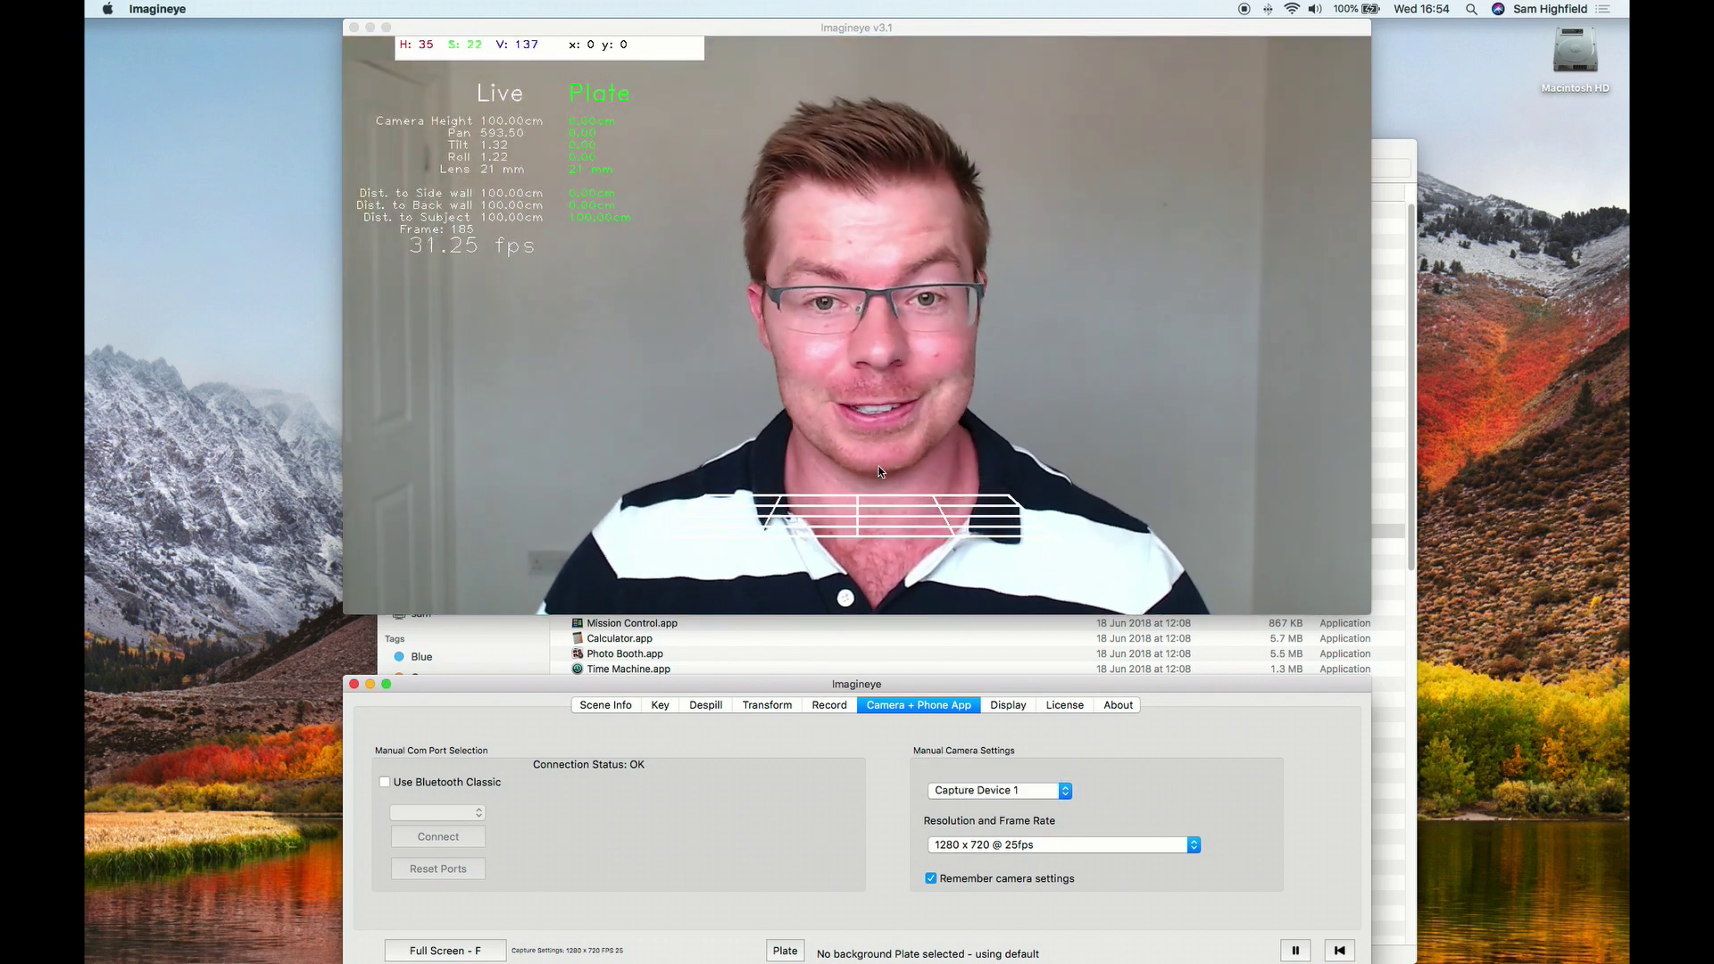
left_click(606, 705)
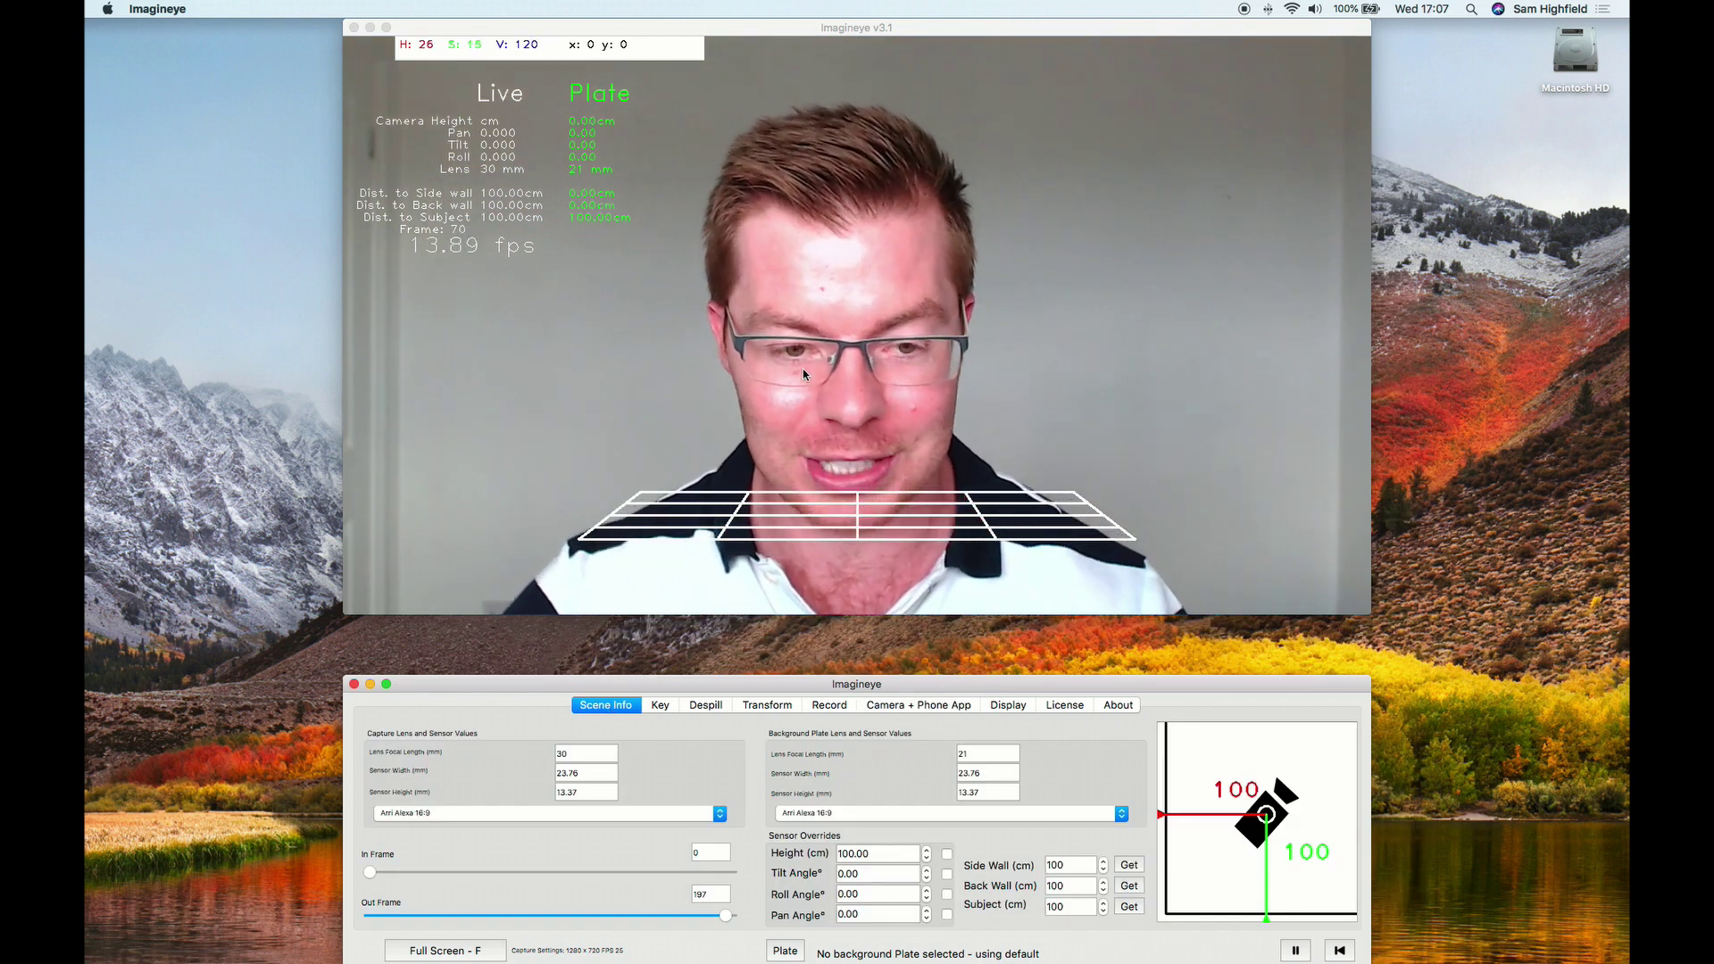
Step: Toggle the live video to full screen and sample the grey background colour
left_click(459, 948)
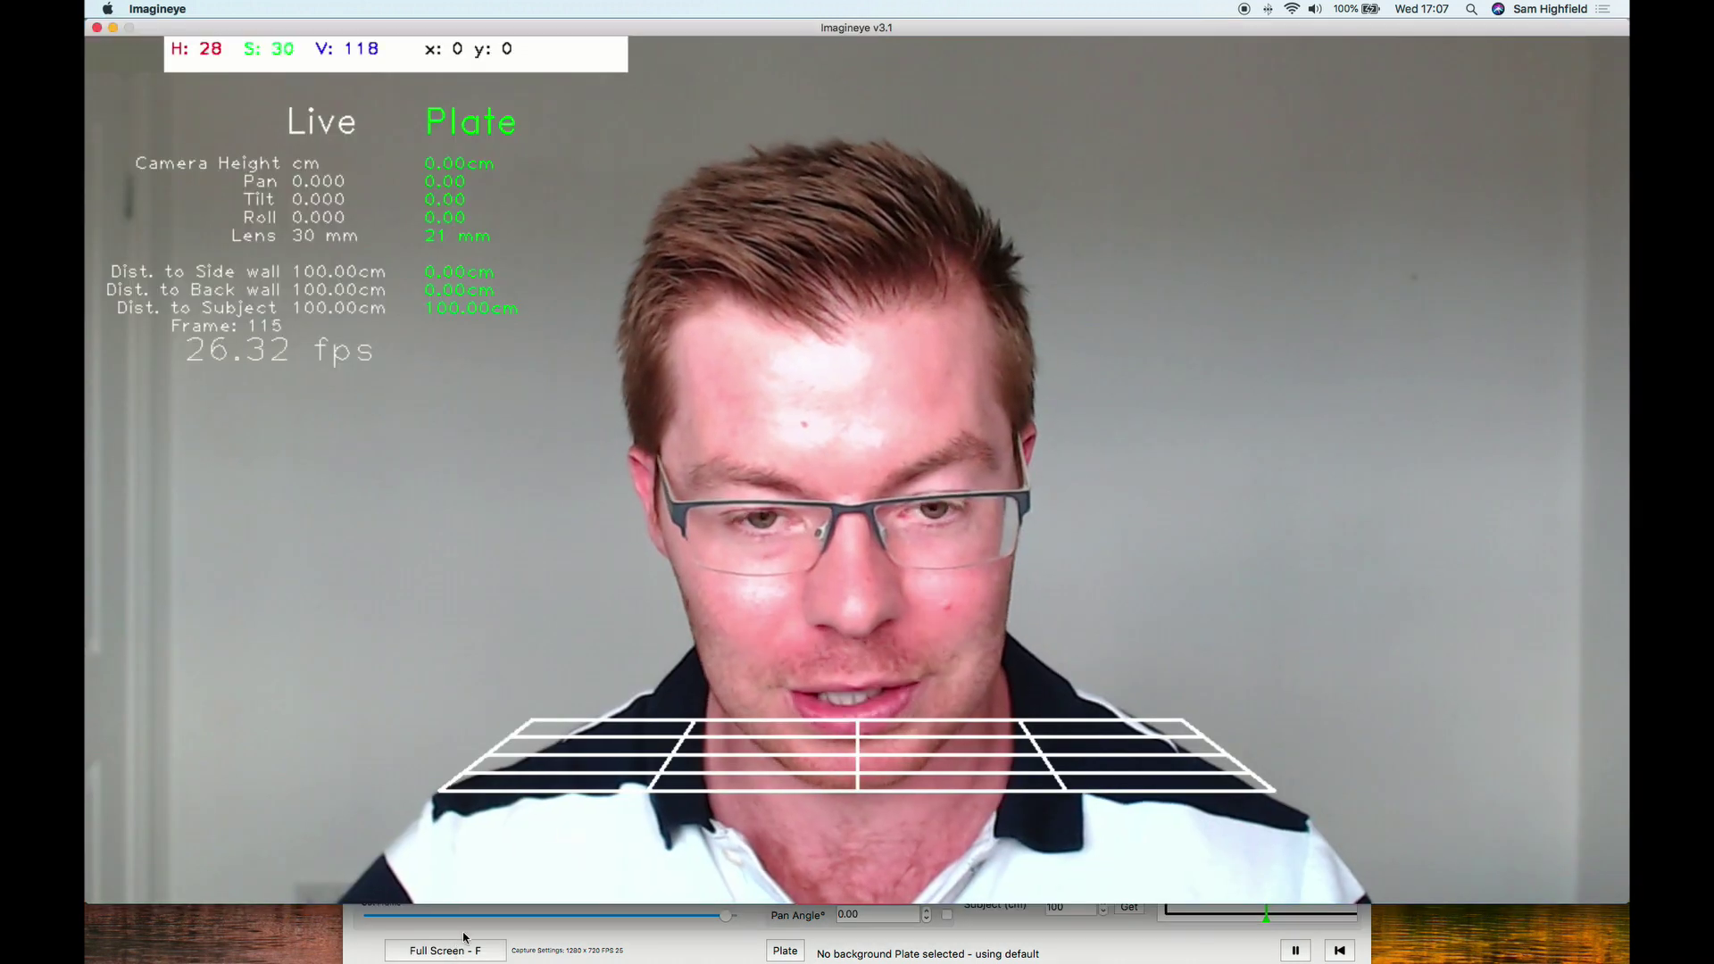
key("f")
key("f")
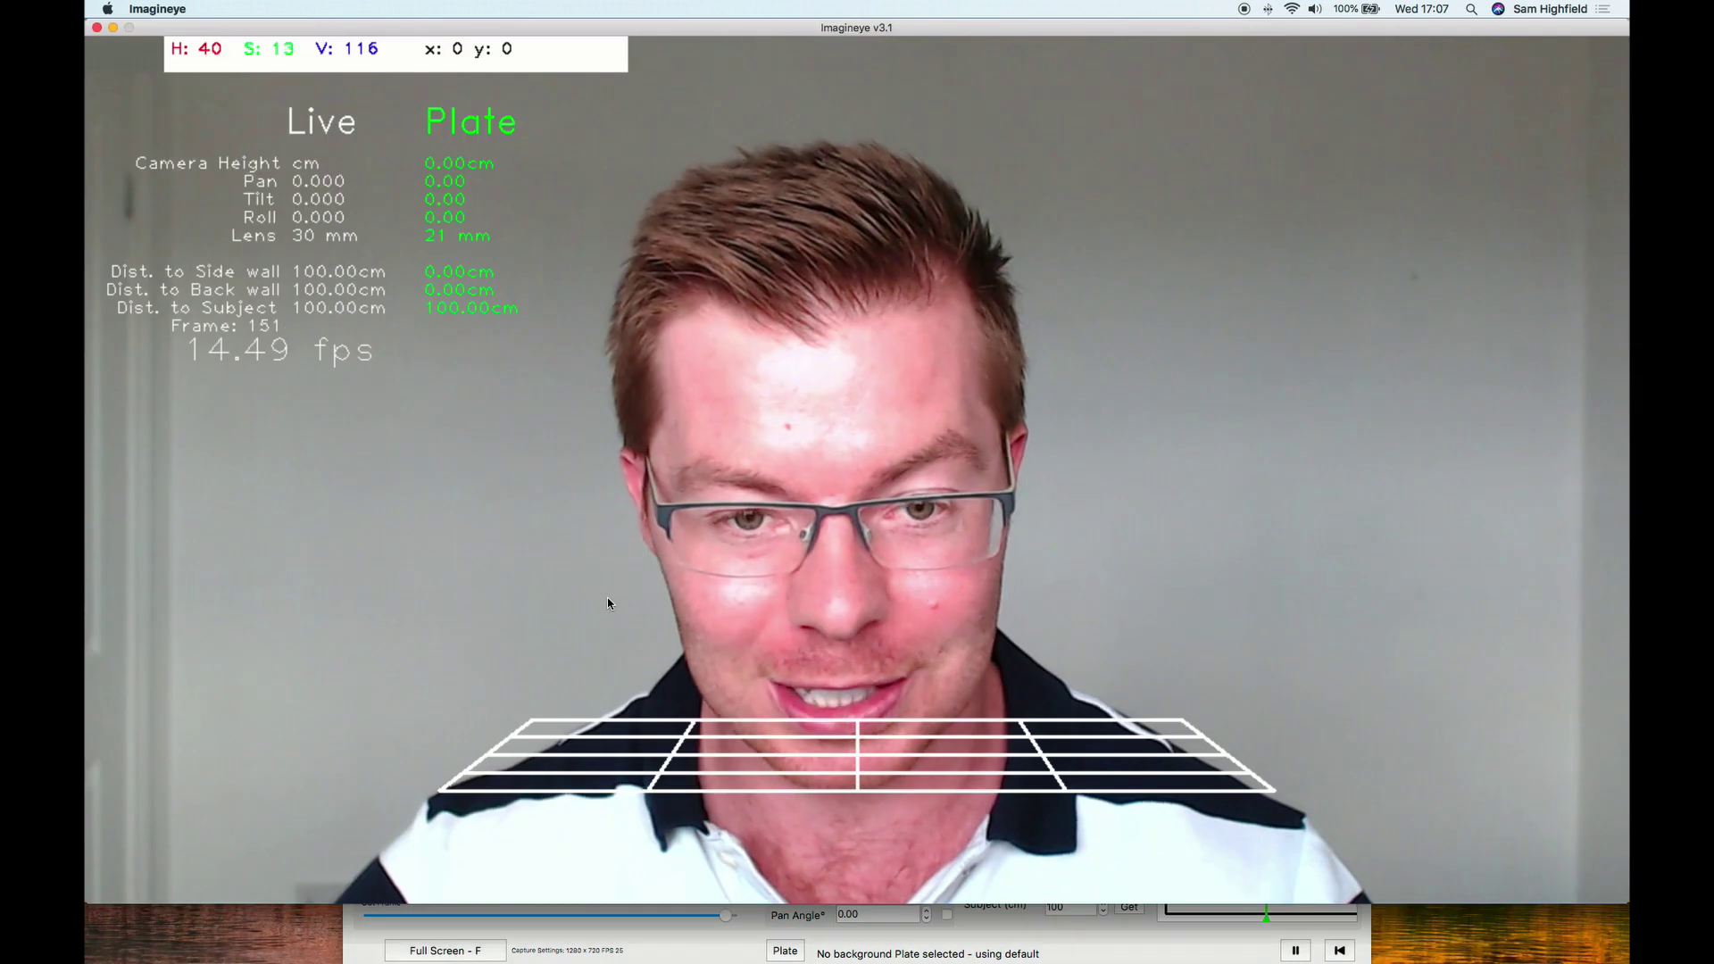
key("f")
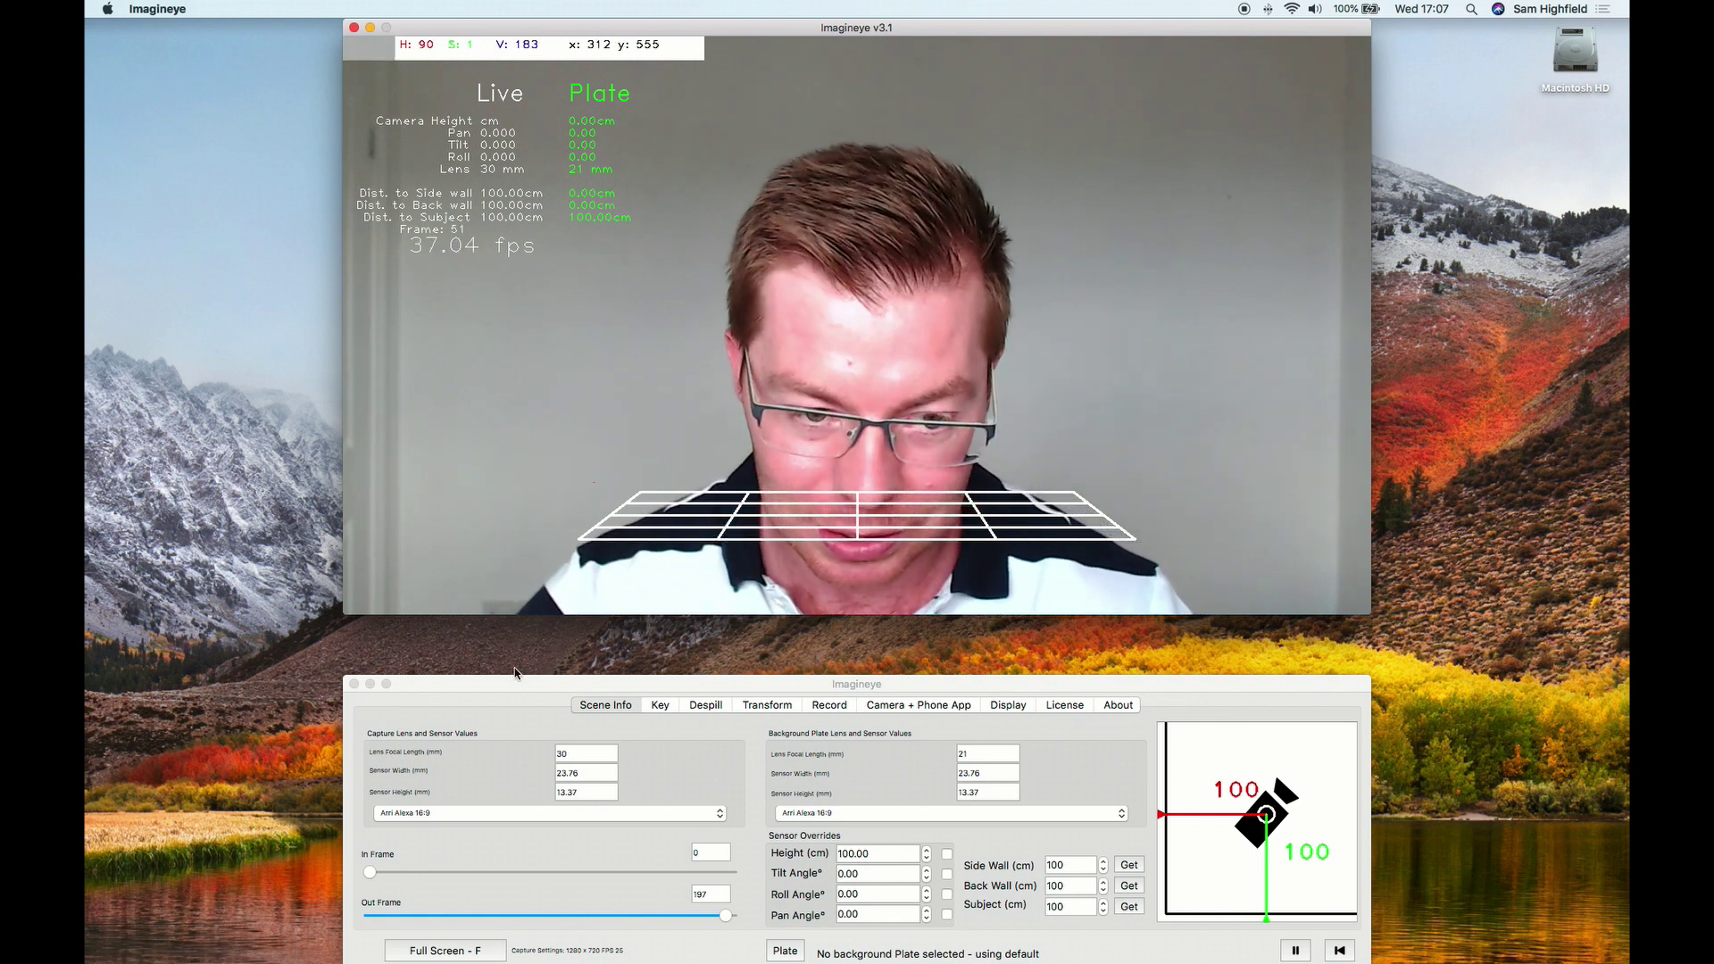
left_click(561, 488)
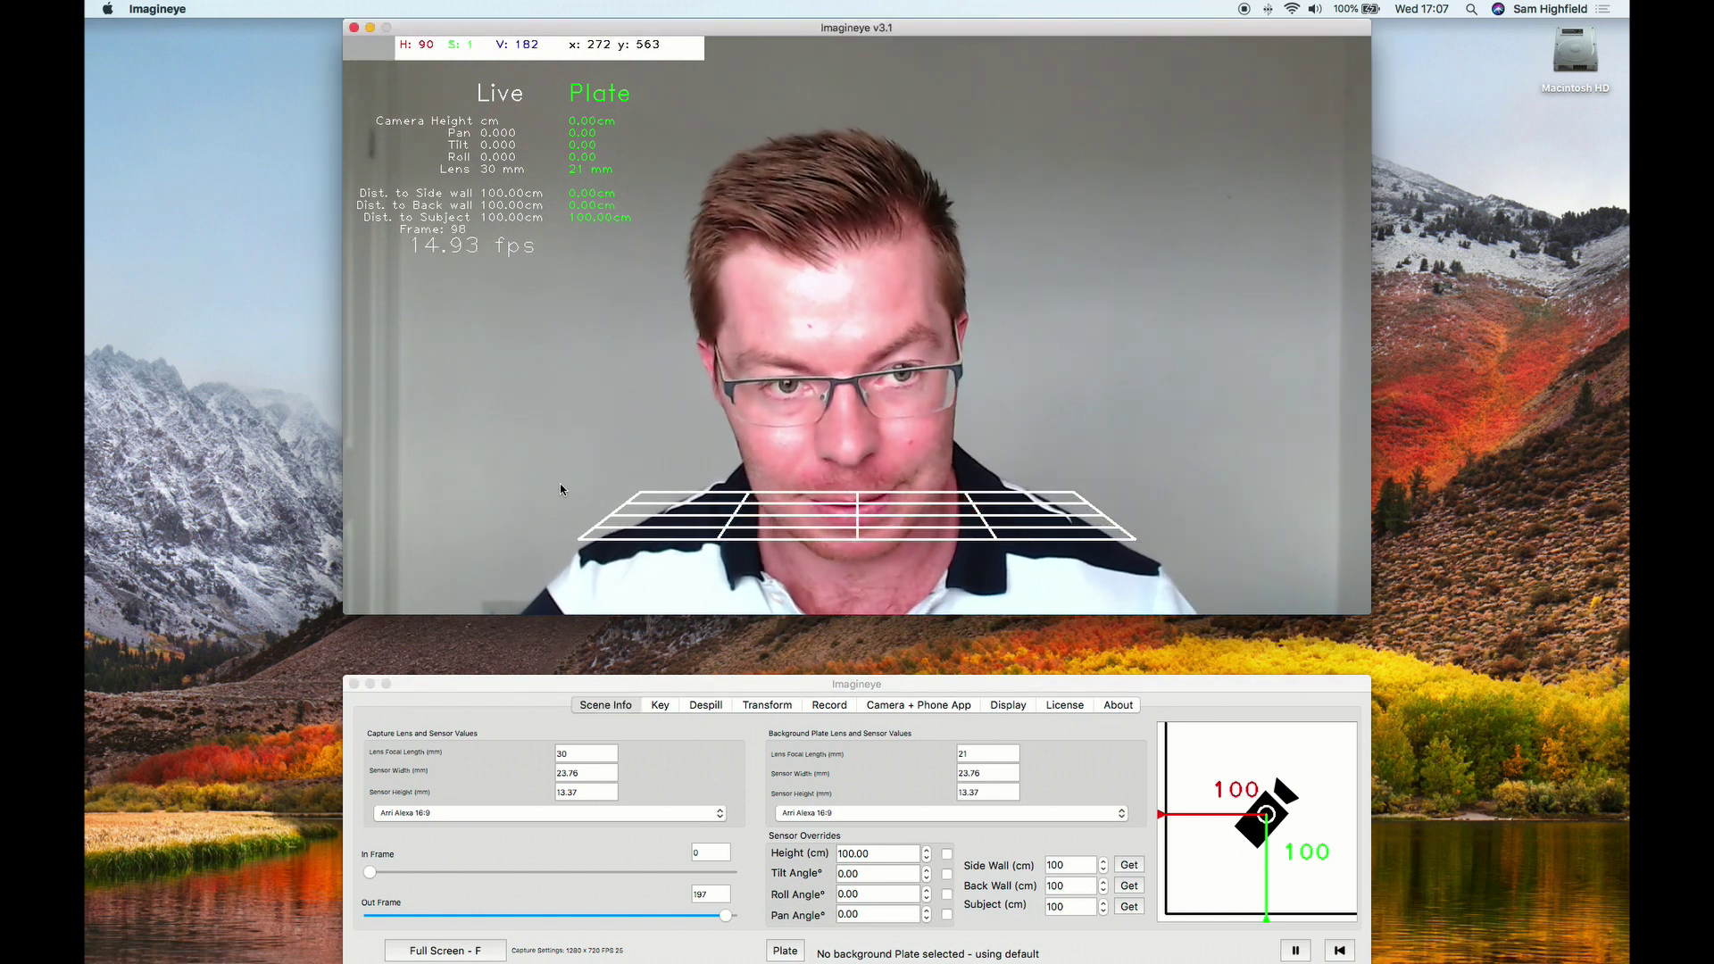
key("f")
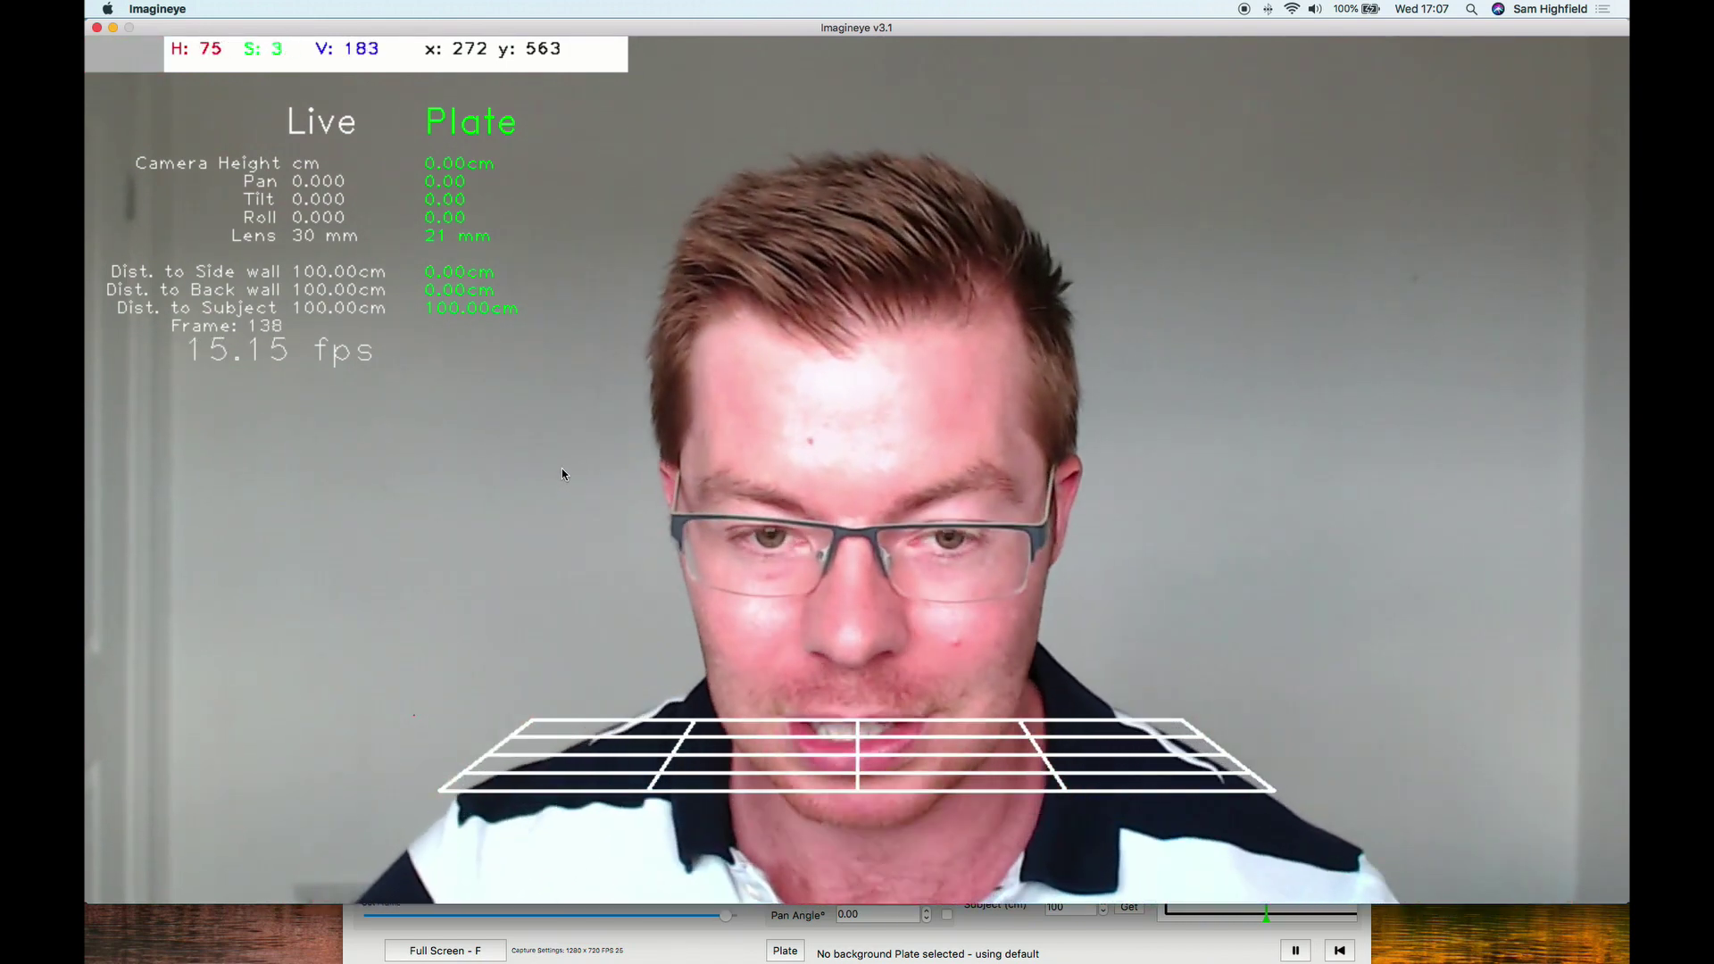
left_click(561, 468)
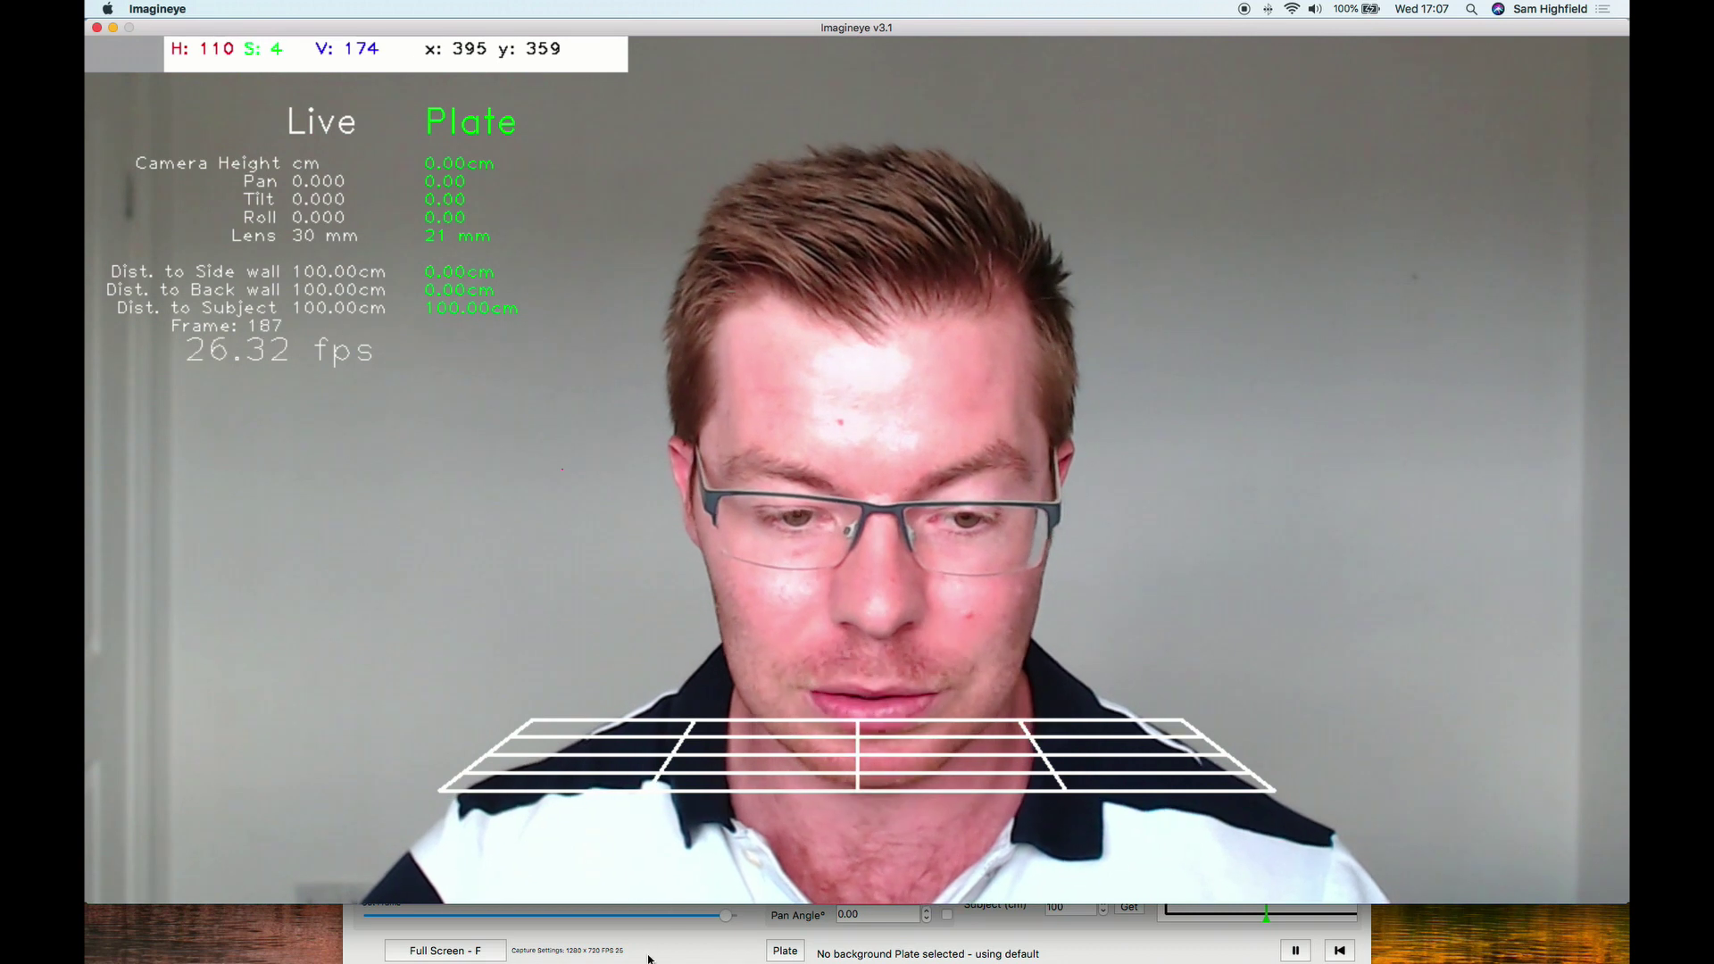
Step: Move the settings panel right, sample colours on the face and other points, then exit full screen
left_click(625, 933)
left_click_drag(508, 681, 664, 434)
left_click(733, 316)
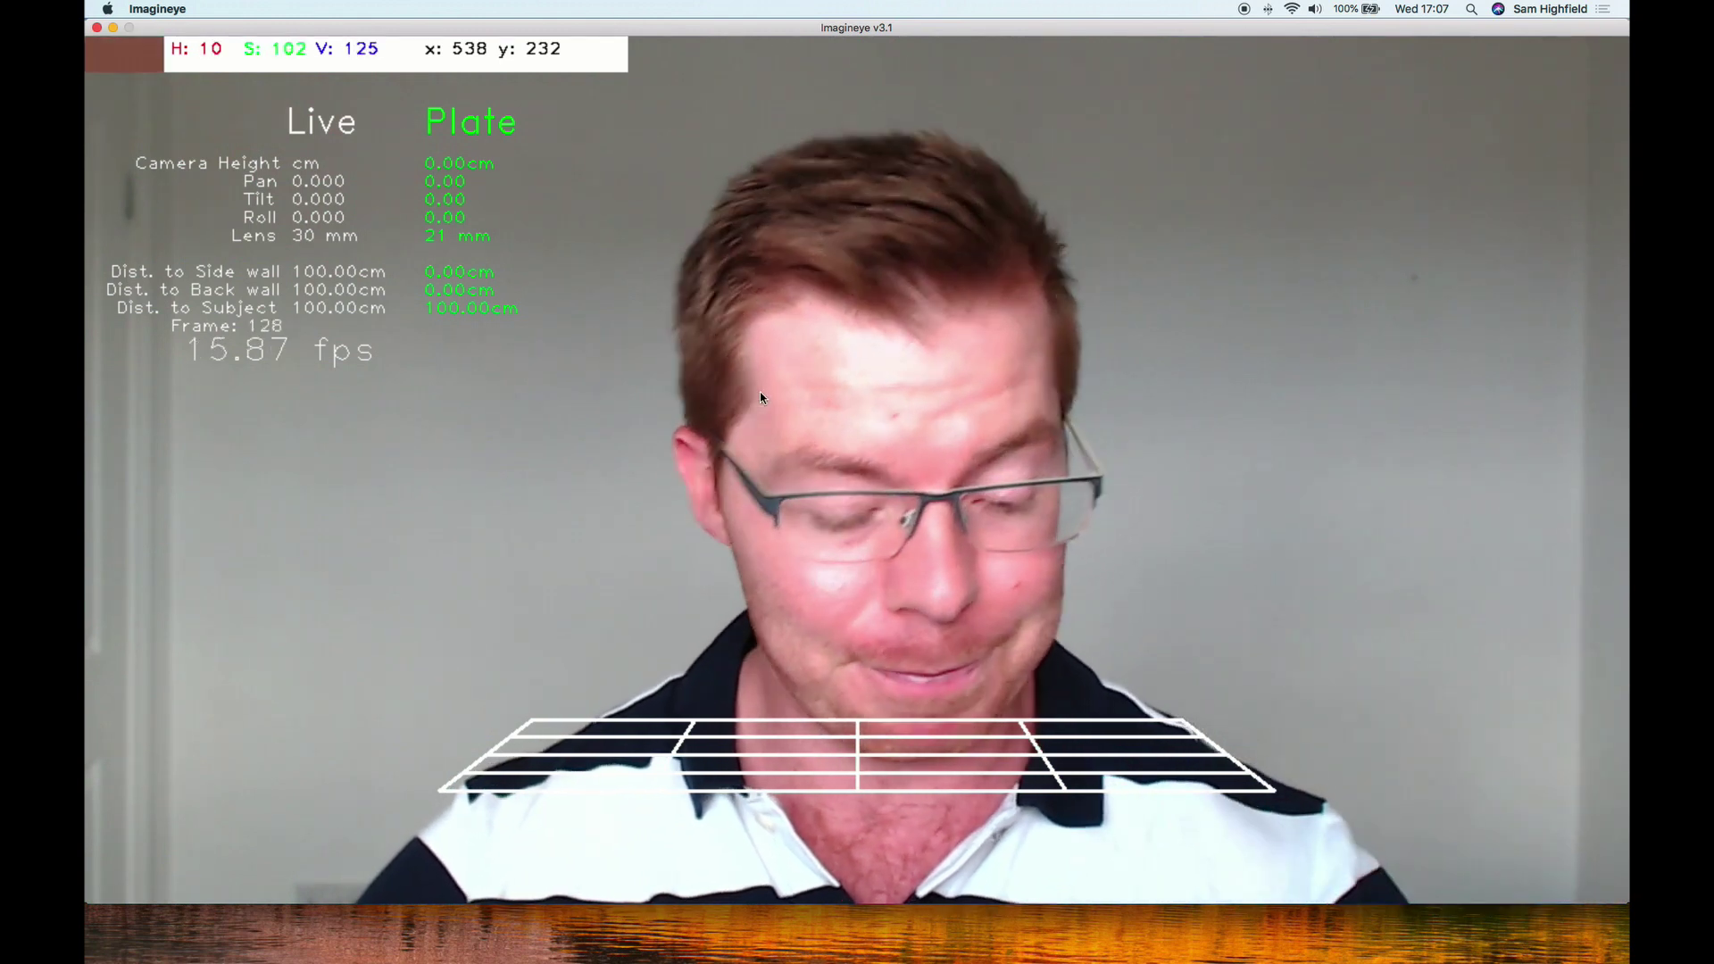
key("super+grave")
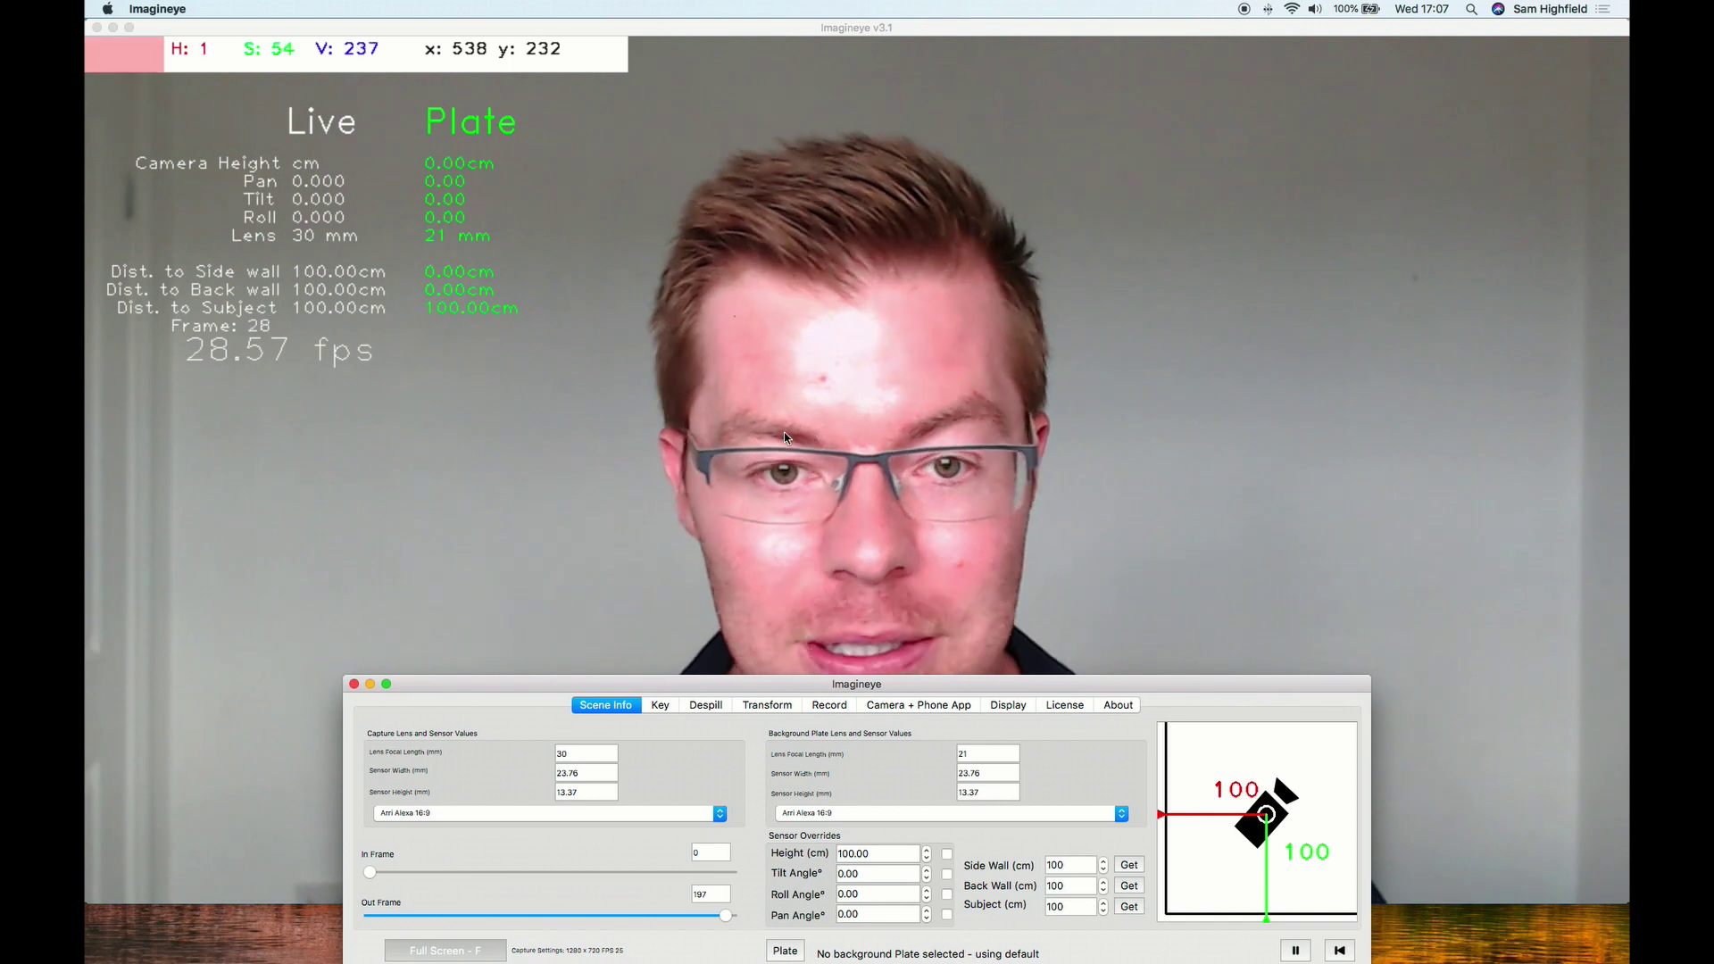
left_click(784, 432)
key("super+grave")
left_click(657, 431)
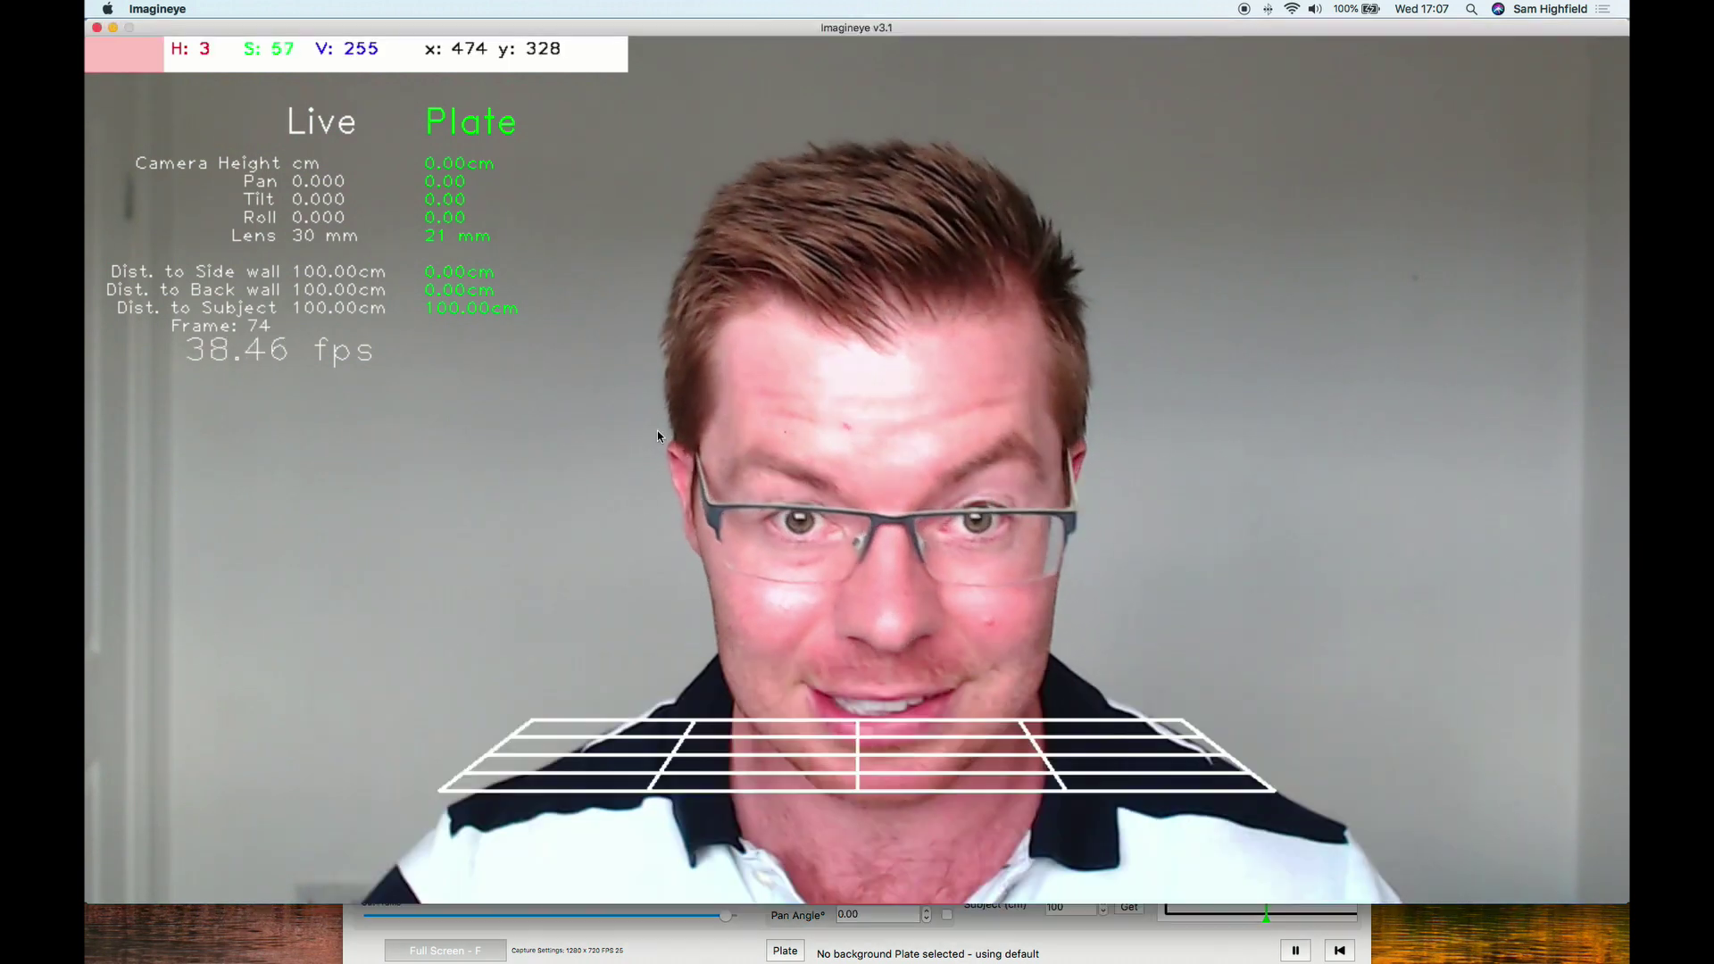
key("super+grave")
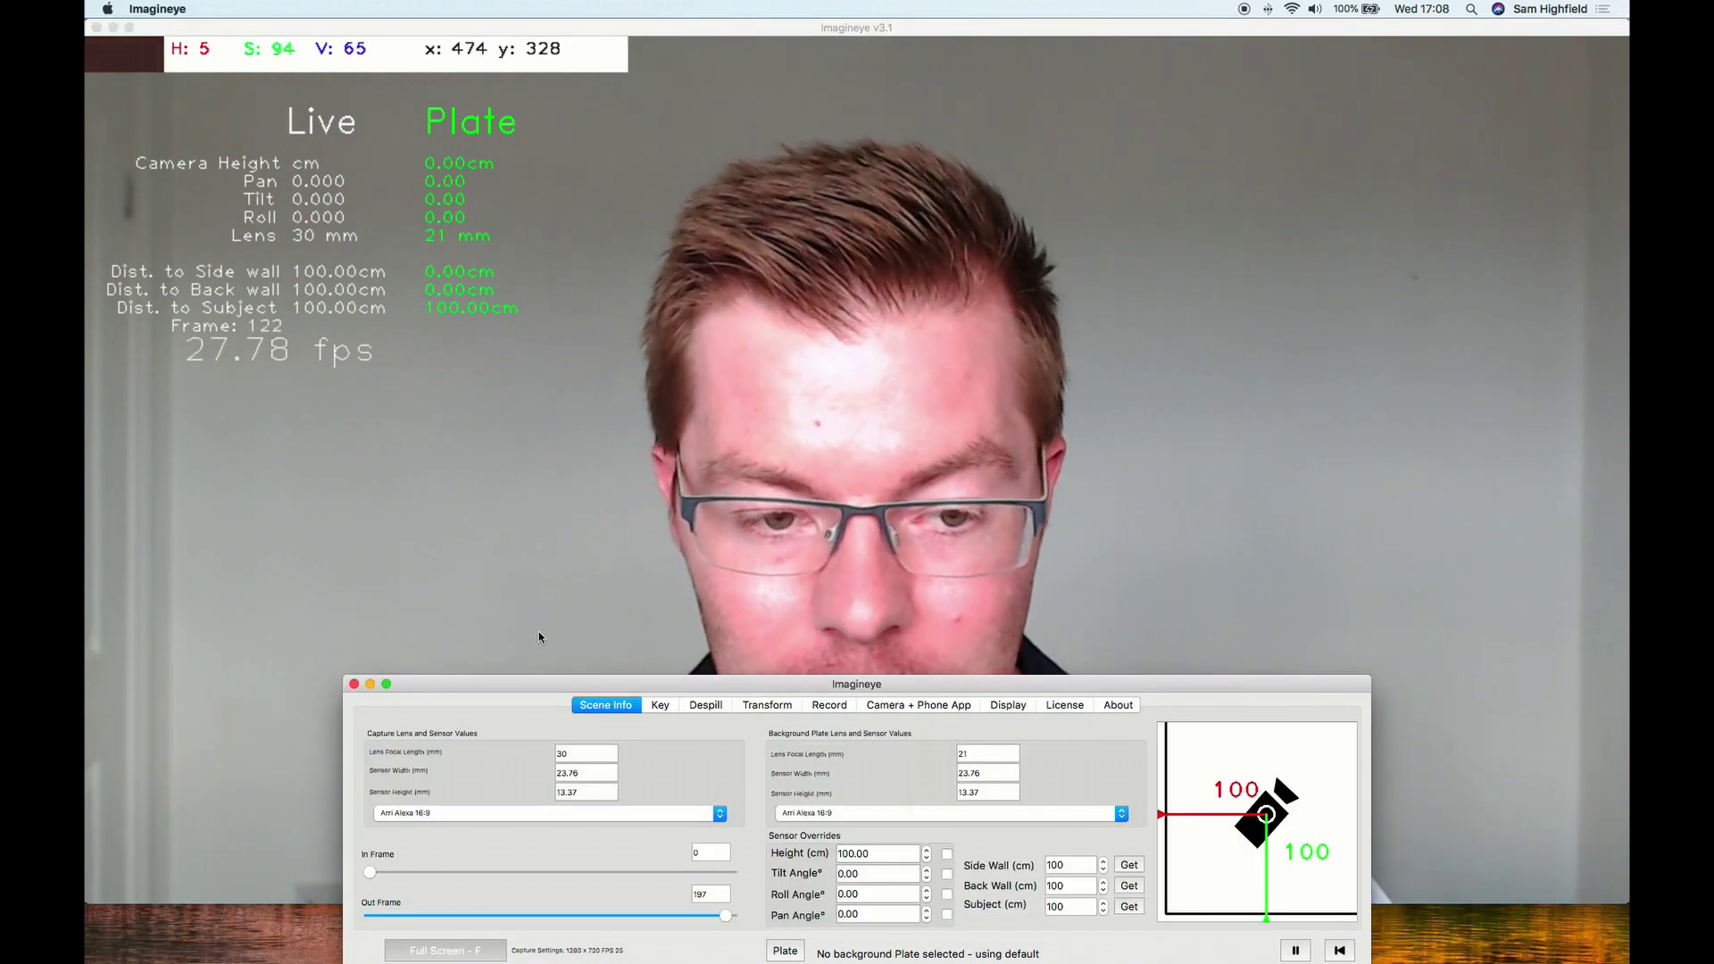
left_click(539, 629)
key("super+grave")
left_click(469, 951)
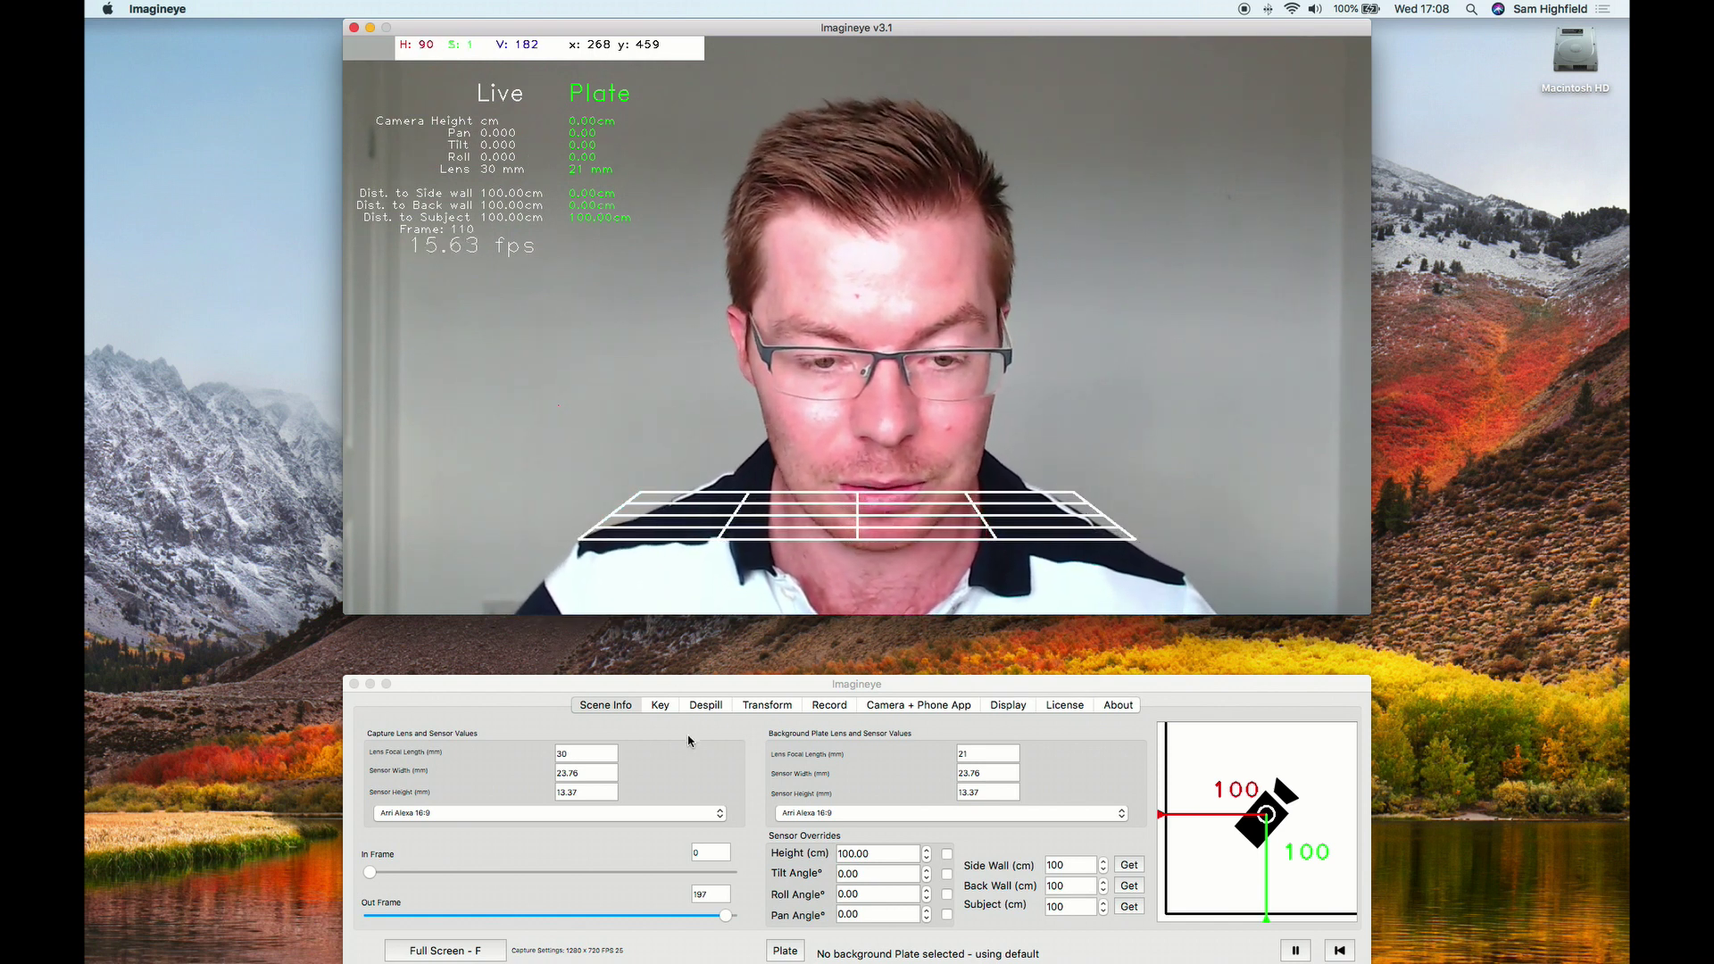
Step: Adjust the camera height override to 75.00 cm with the spin arrows
left_click(704, 686)
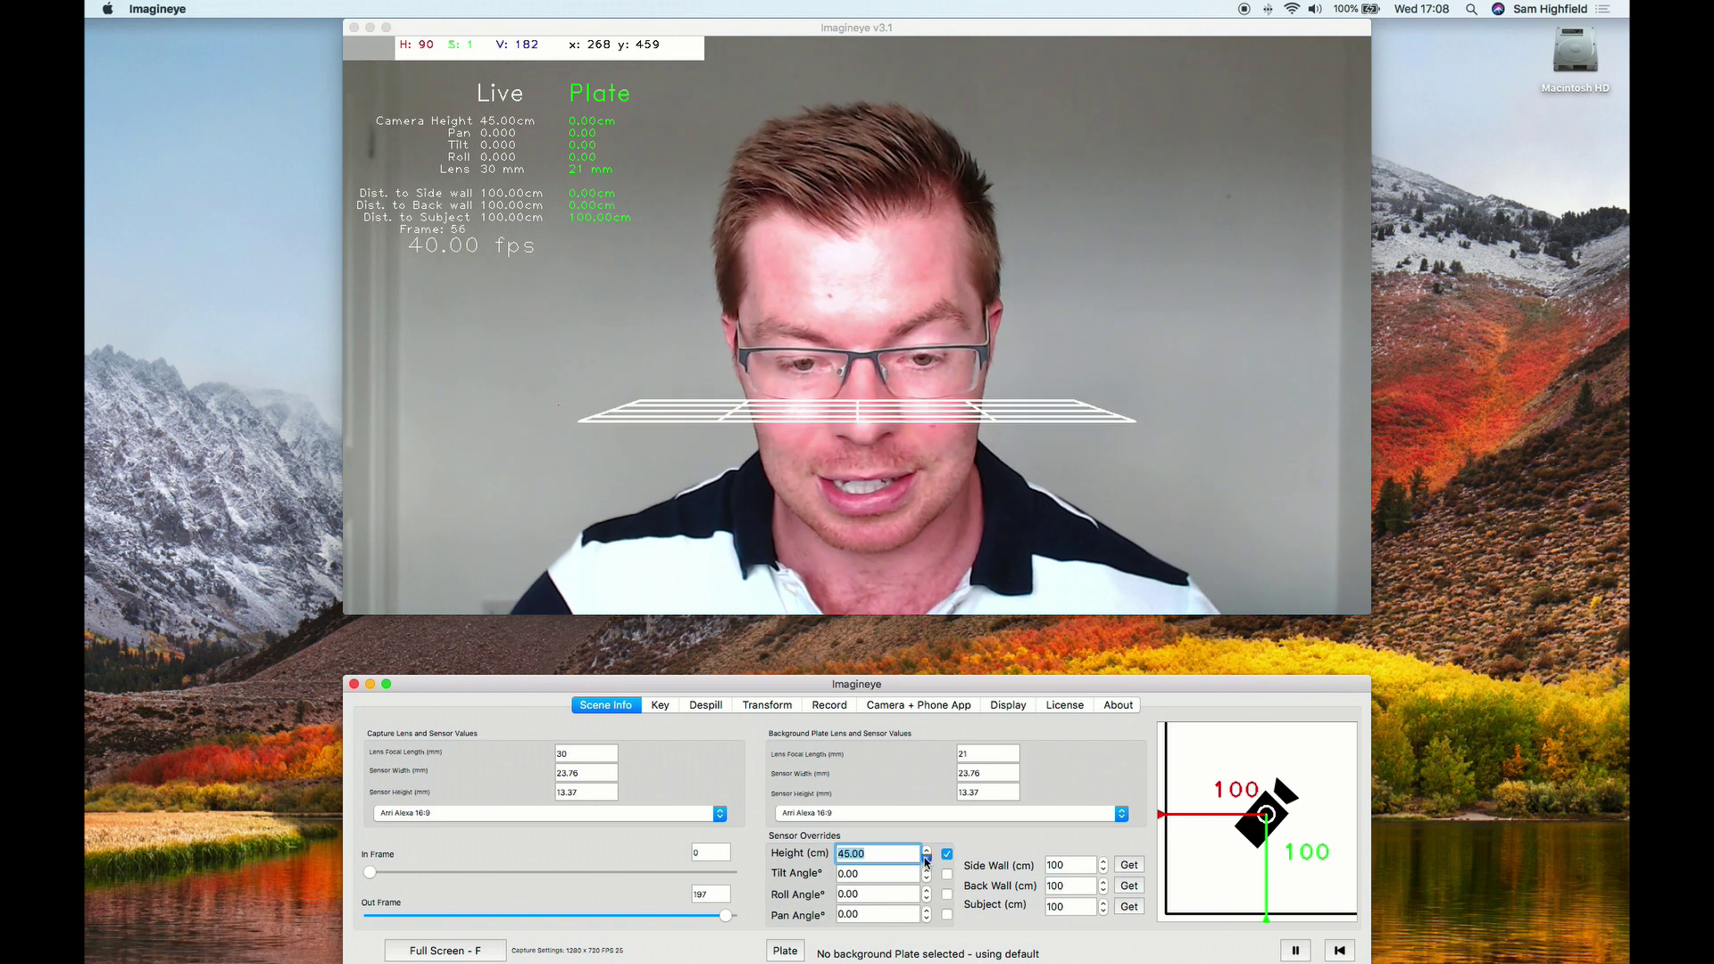
left_click(926, 858)
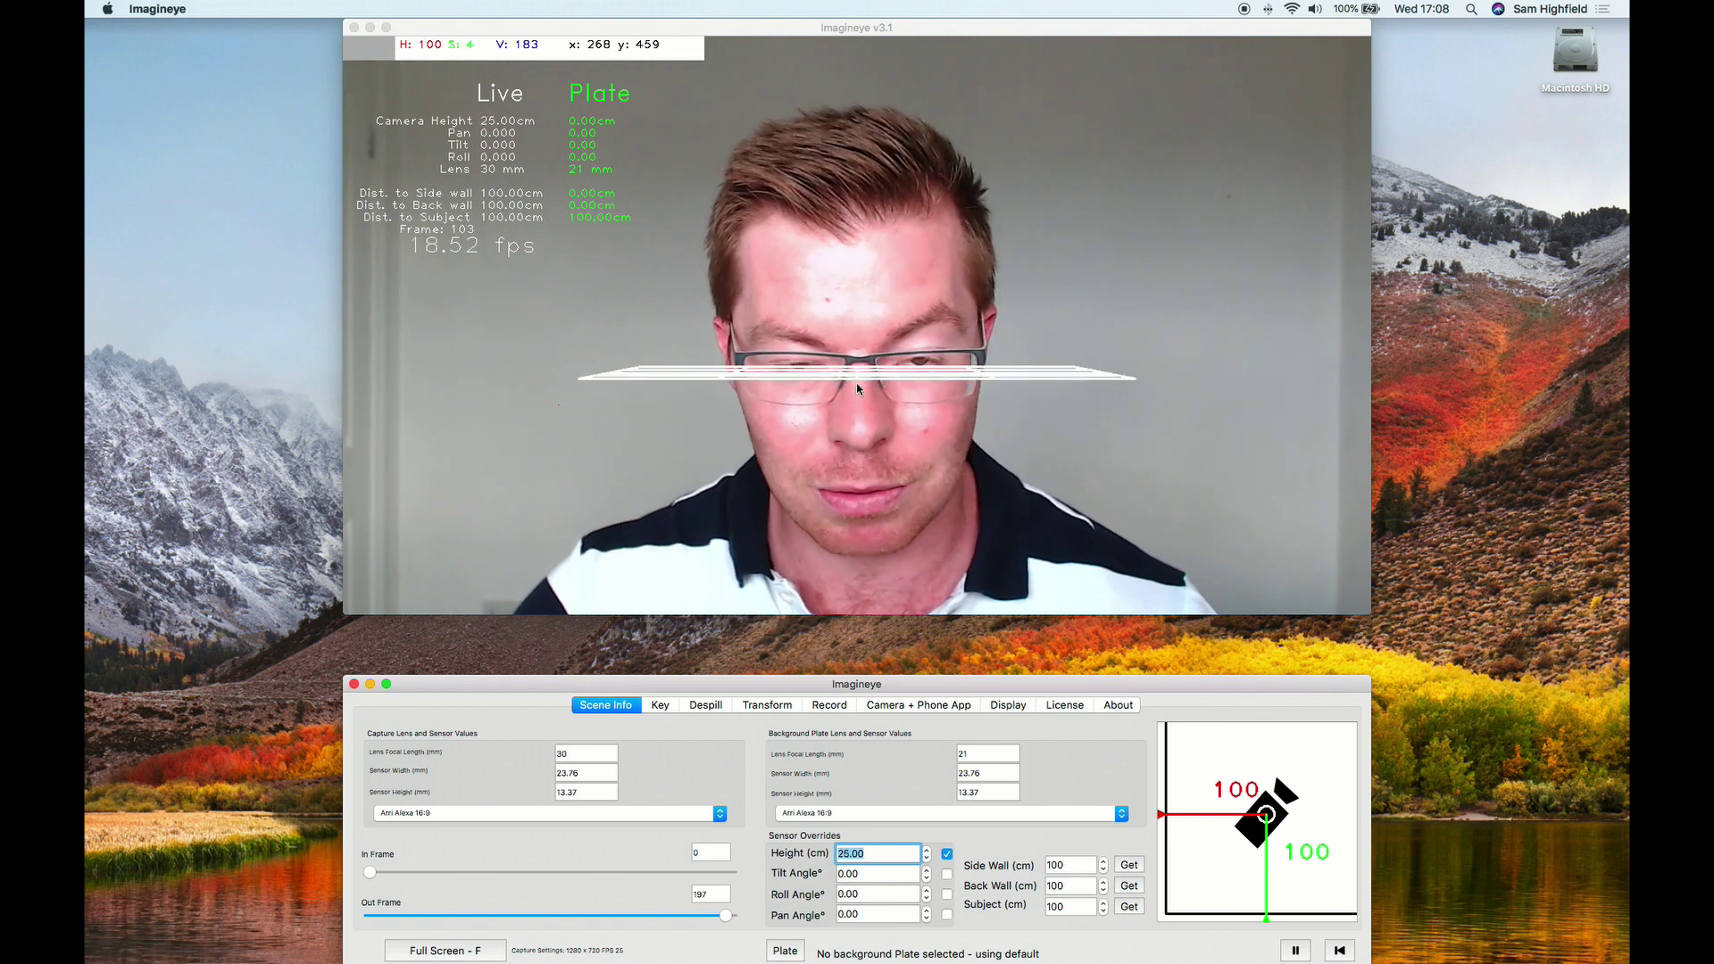
left_click(926, 849)
left_click(927, 848)
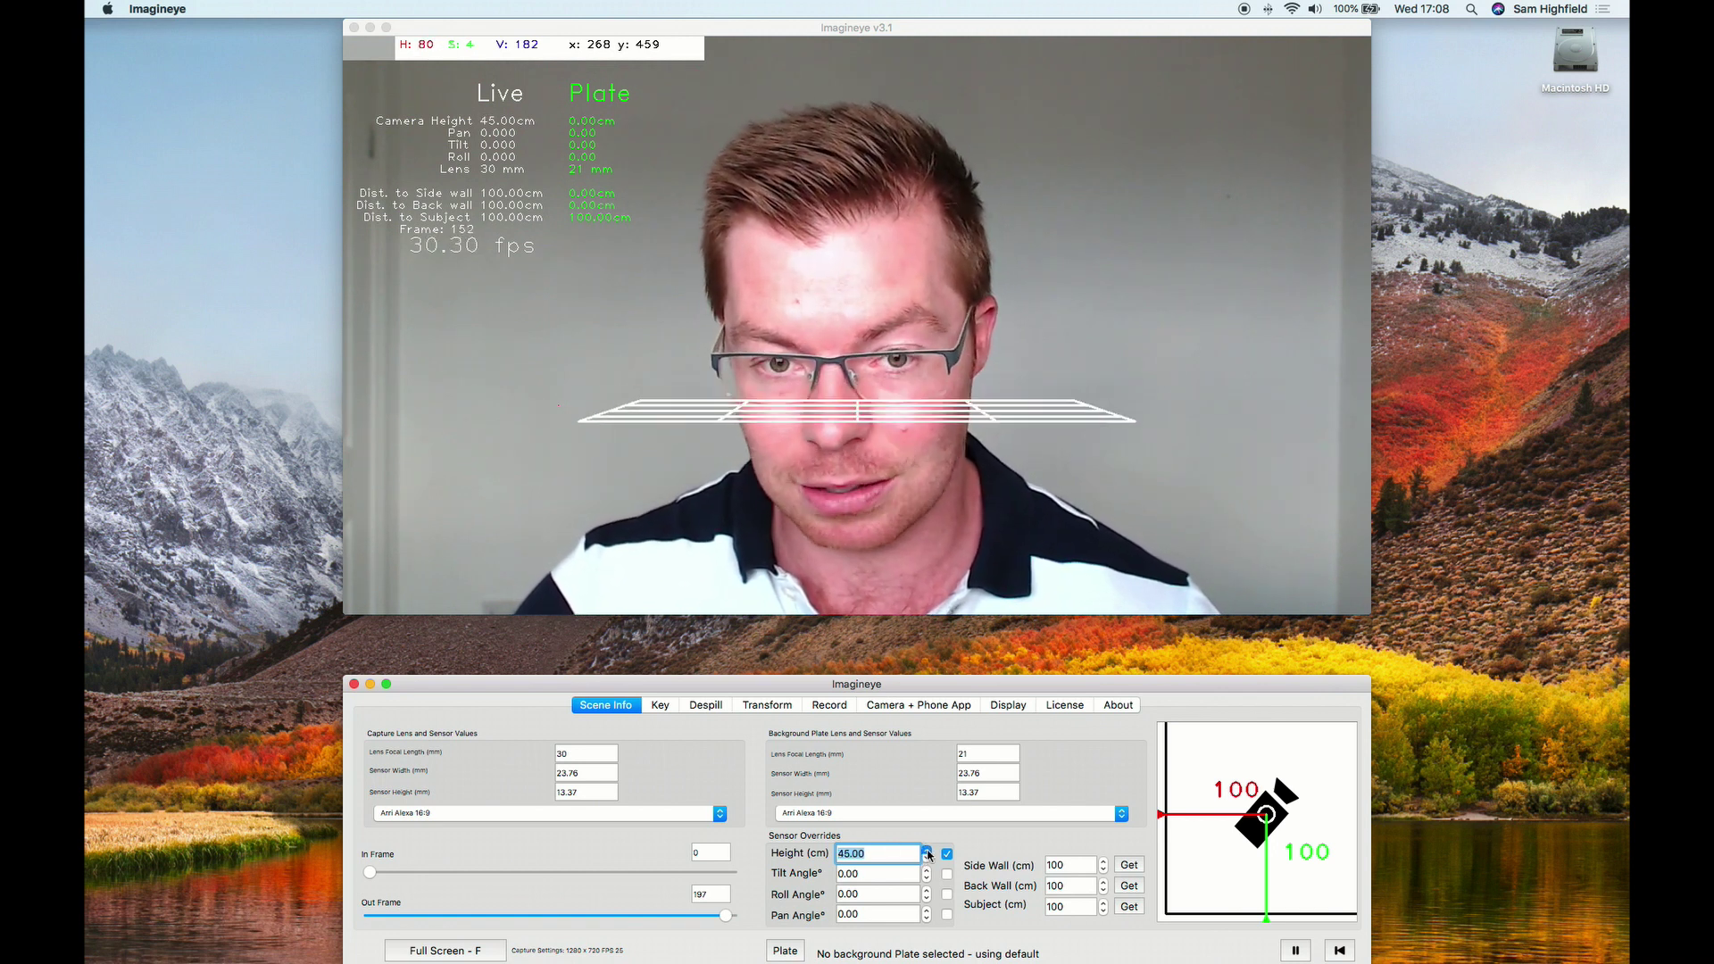
left_click(927, 850)
left_click(927, 850)
left_click(926, 850)
left_click(927, 850)
left_click(926, 849)
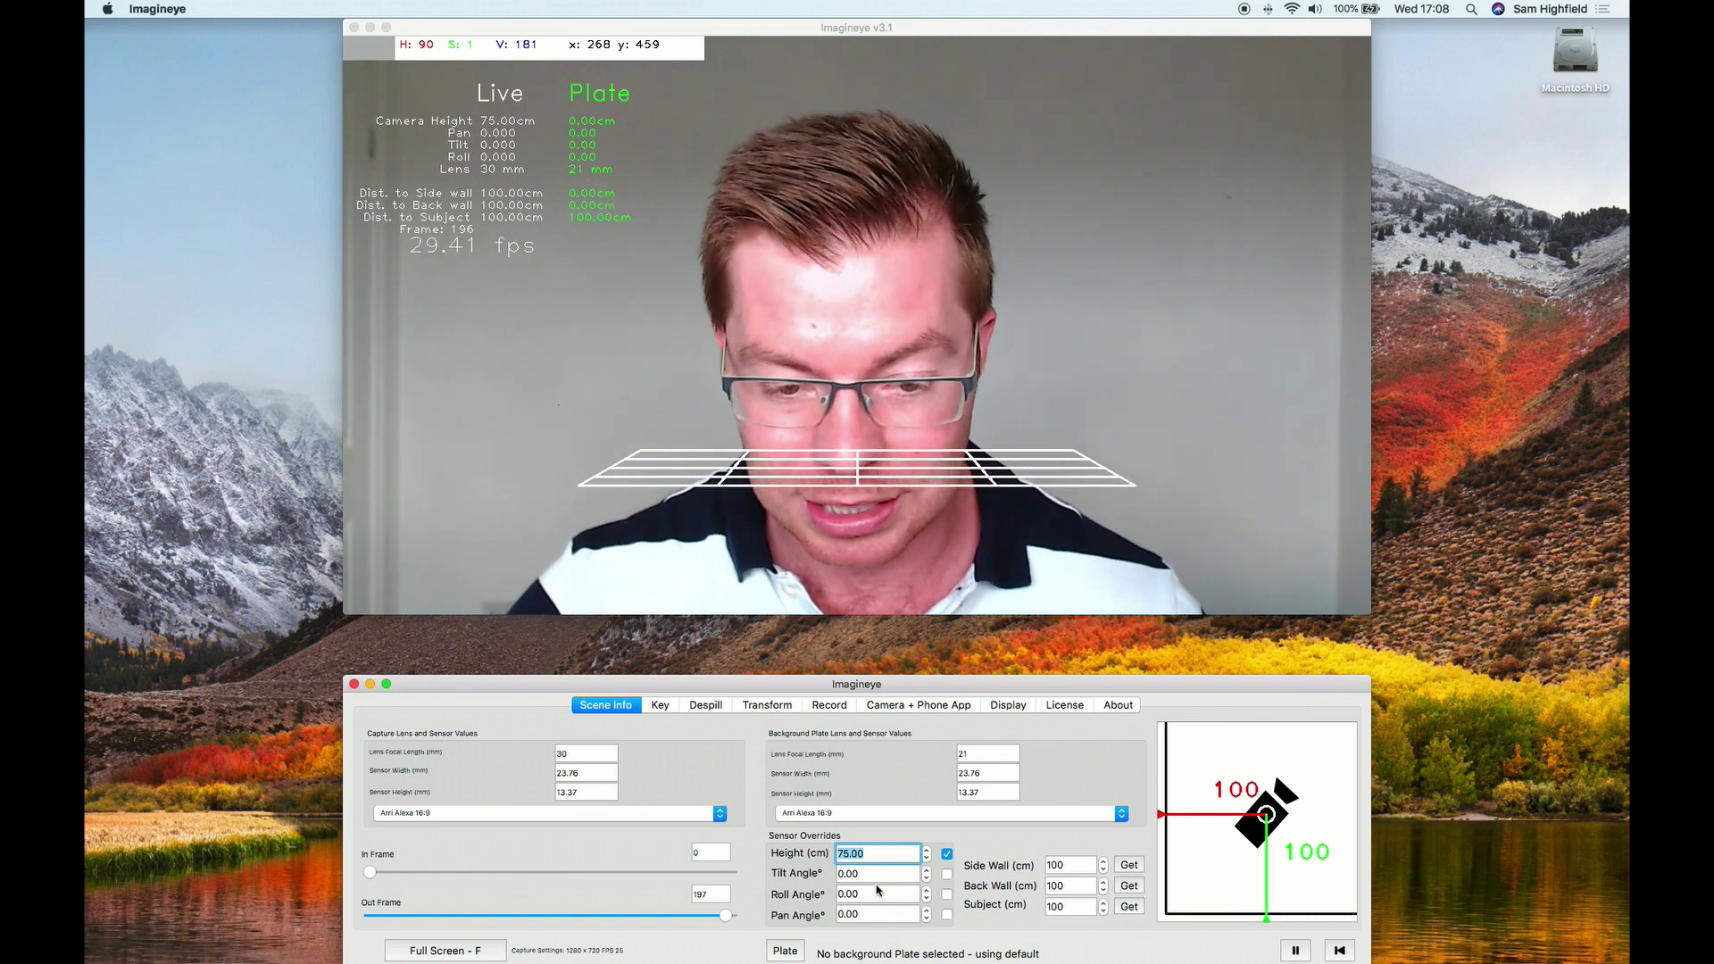
left_click(843, 487)
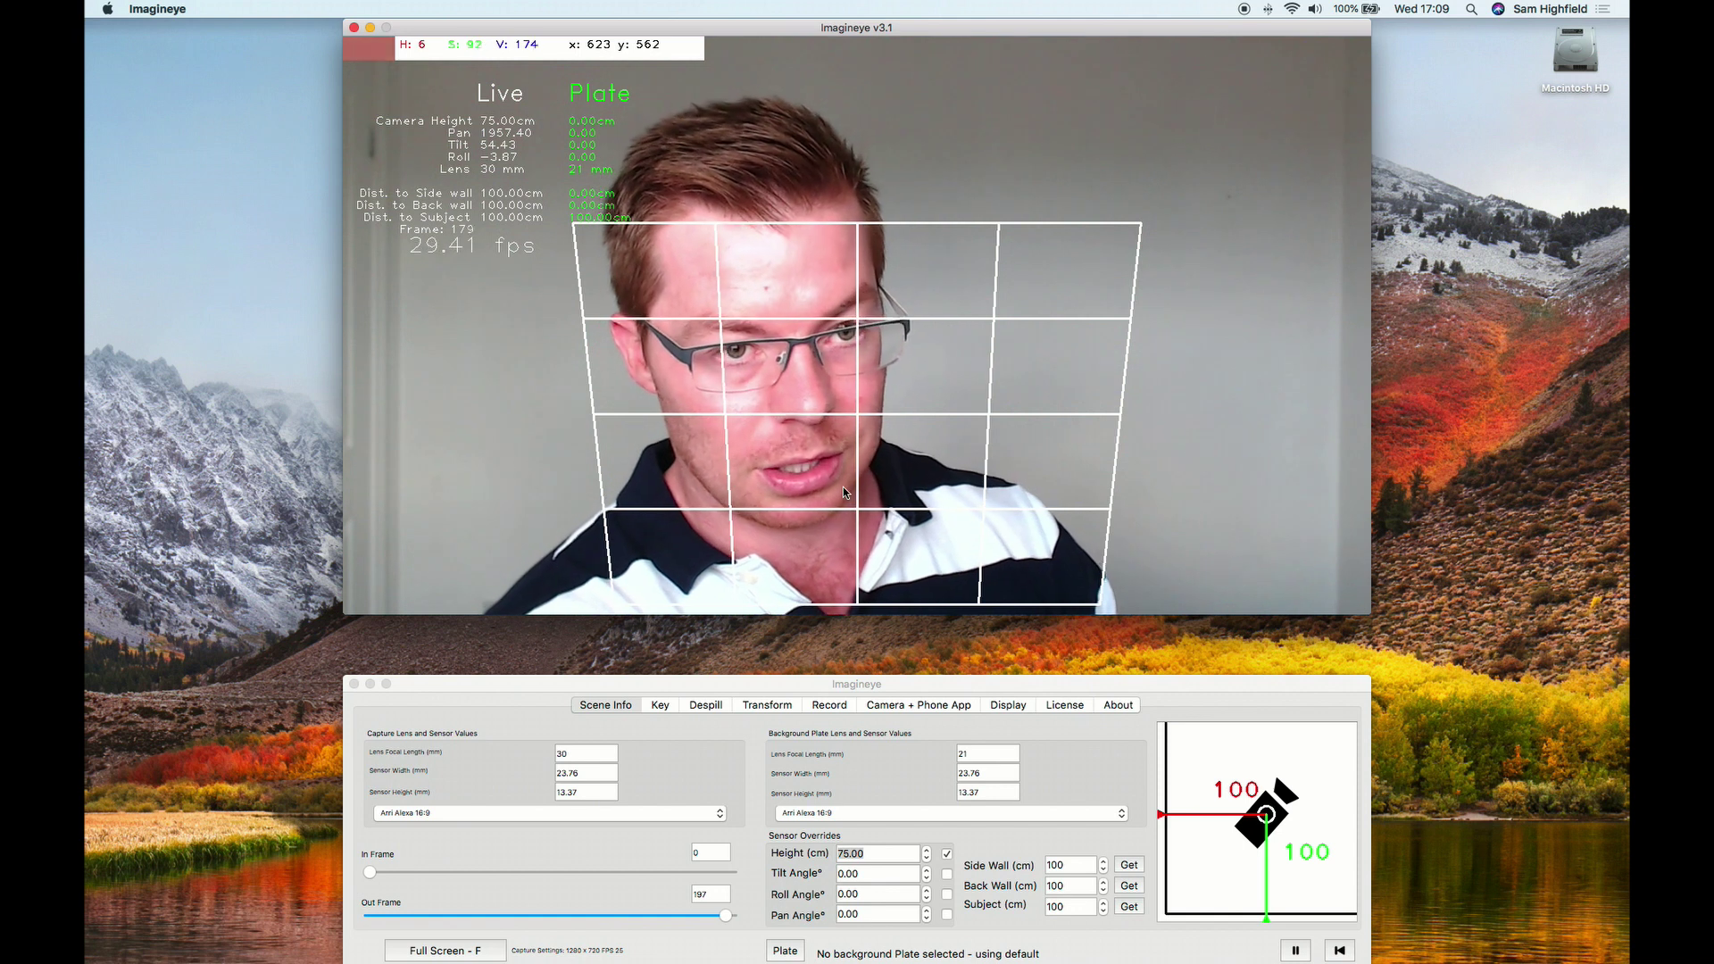
Step: Enable the height and tilt overrides so the tilt is forced to 0.00
left_click(946, 855)
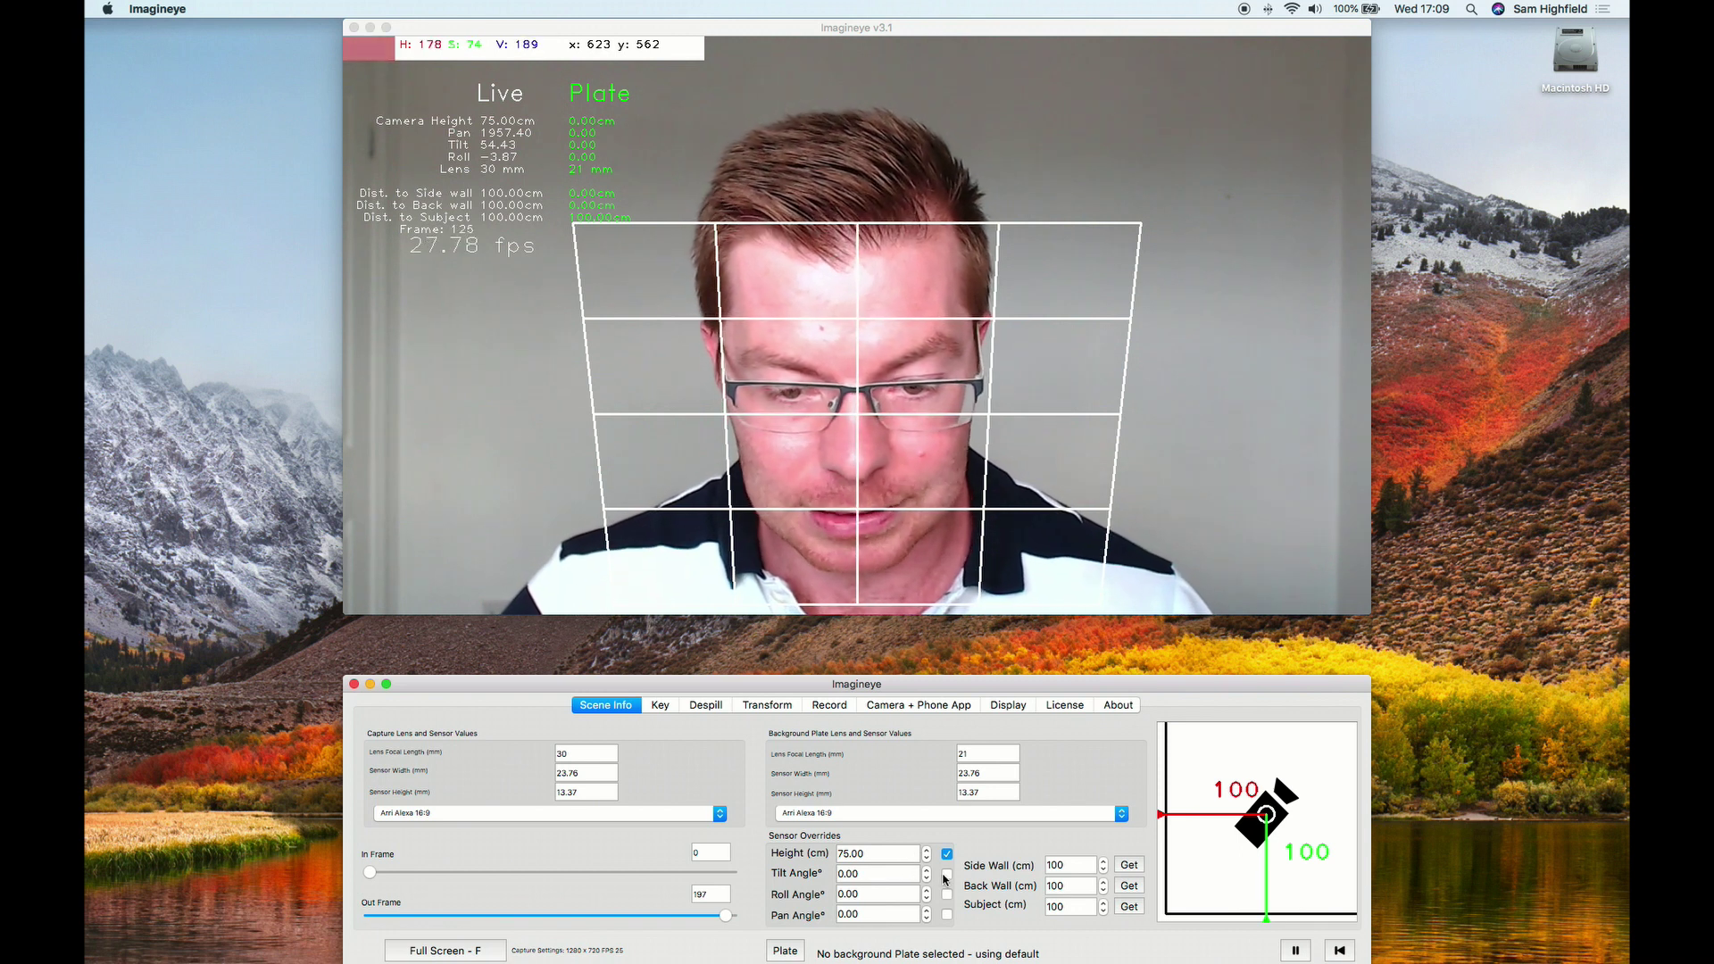
left_click(946, 874)
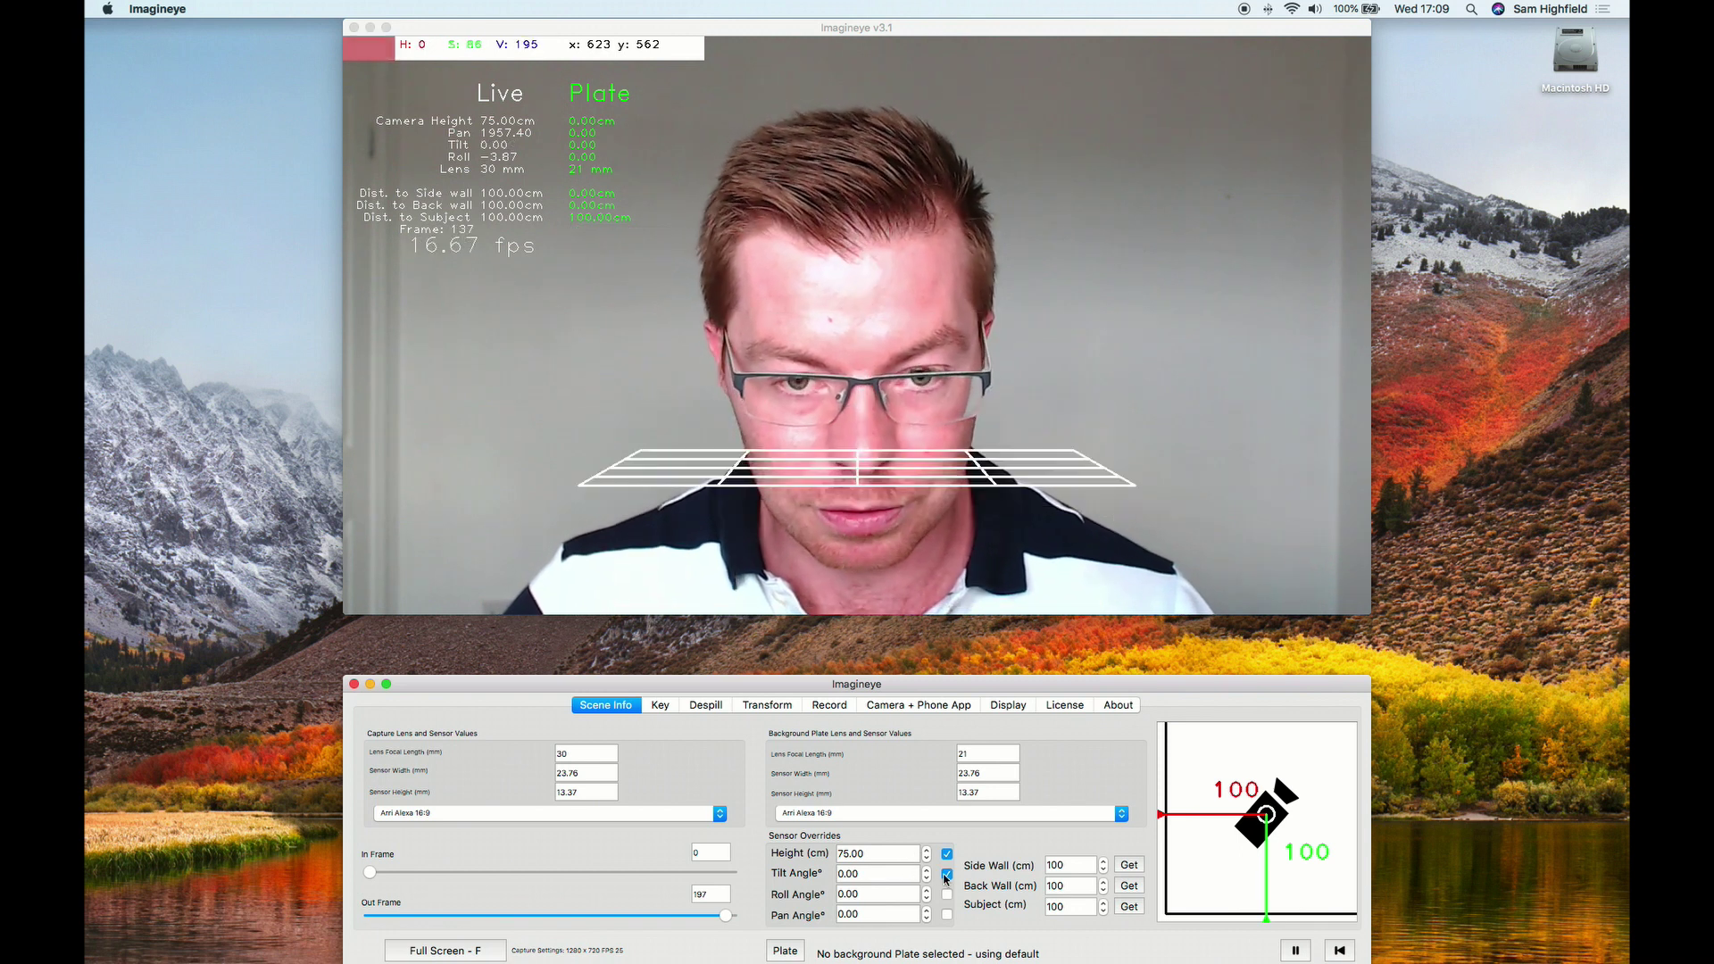
left_click(778, 435)
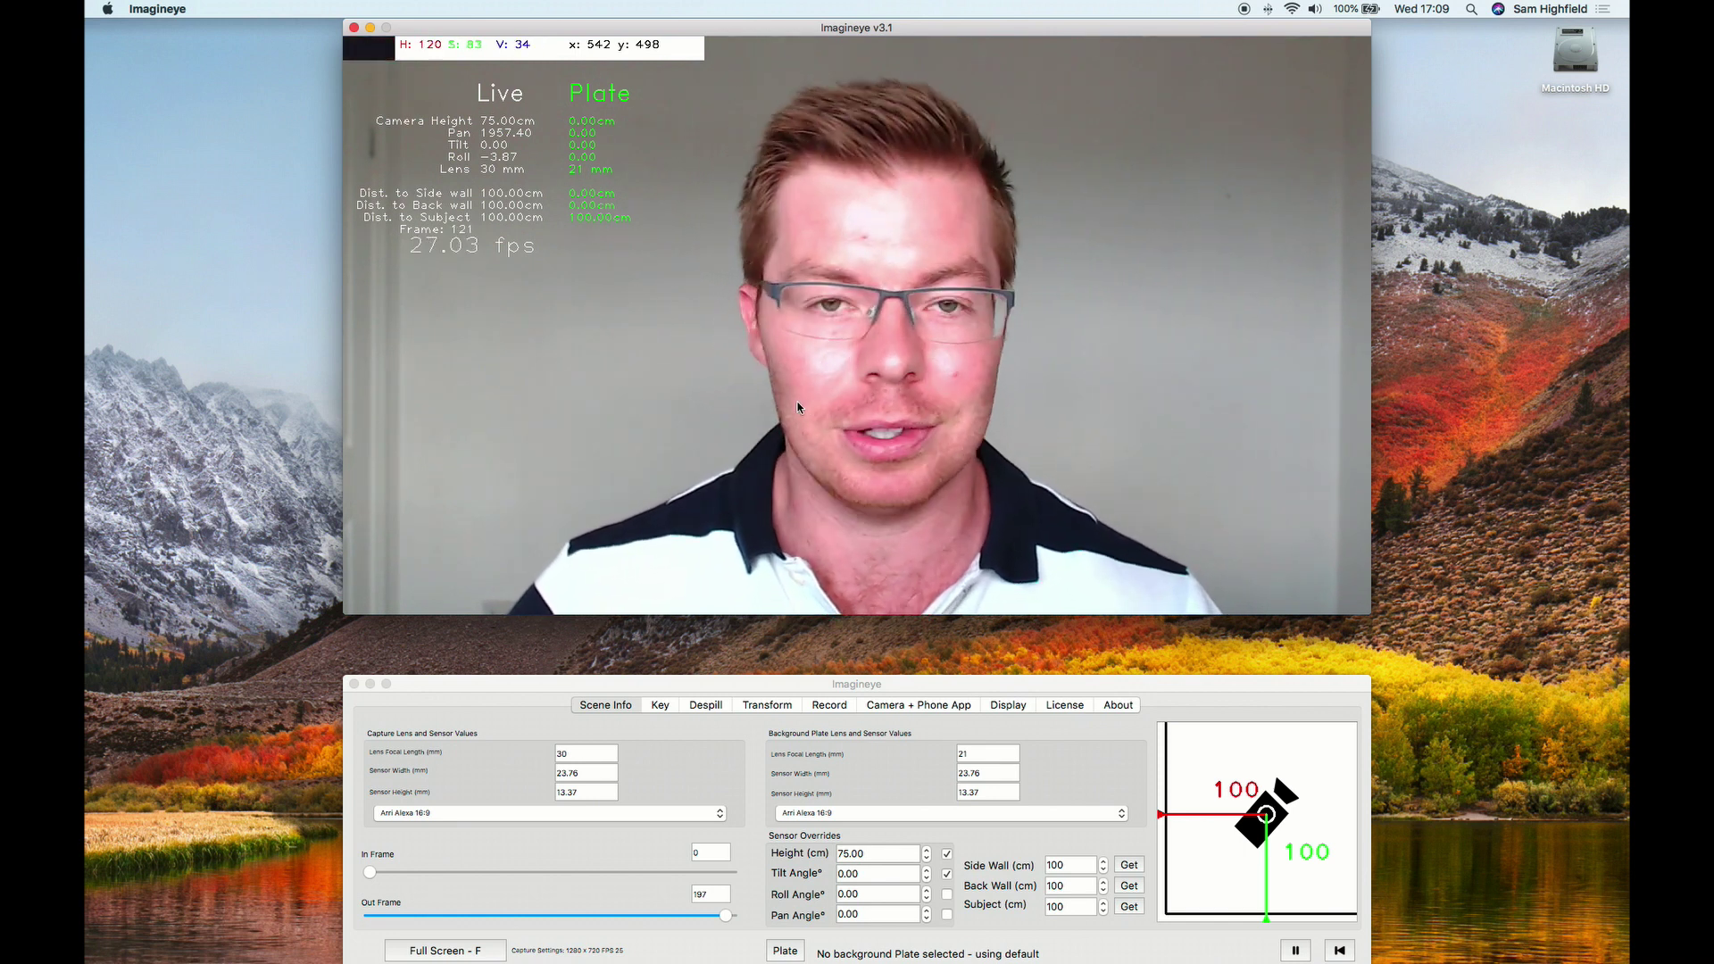
Step: Toggle the grid and read-out overlays off and on, leaving them visible on the live feed
left_click(1005, 706)
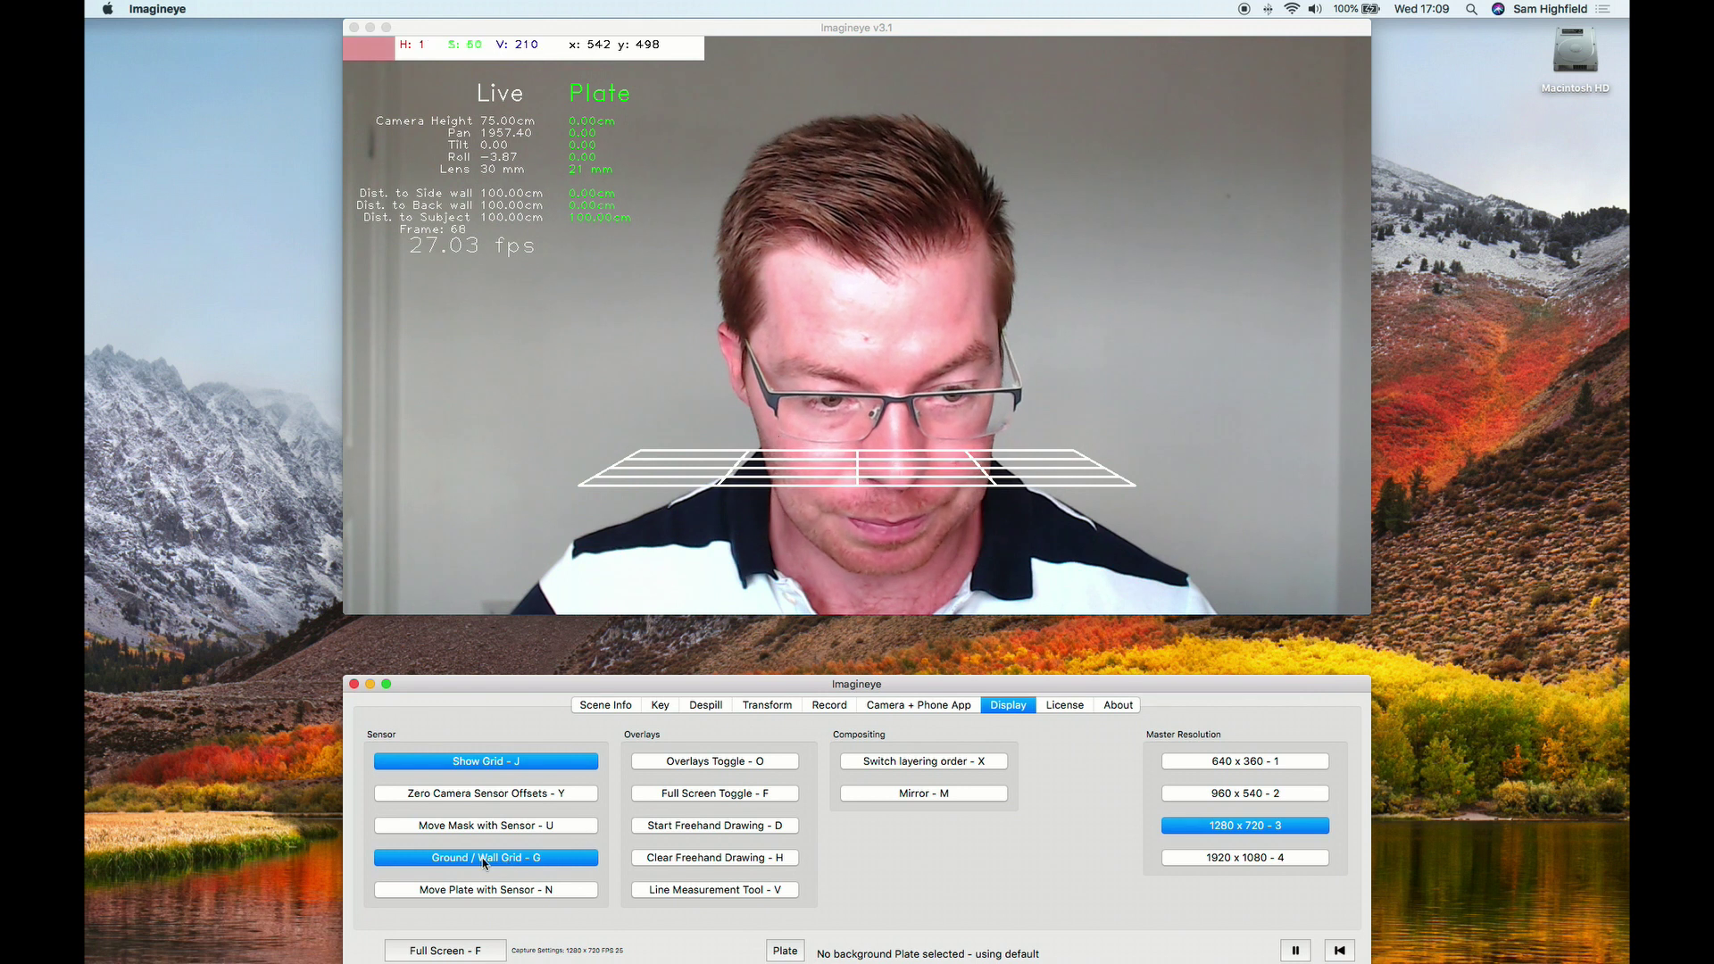
left_click(536, 767)
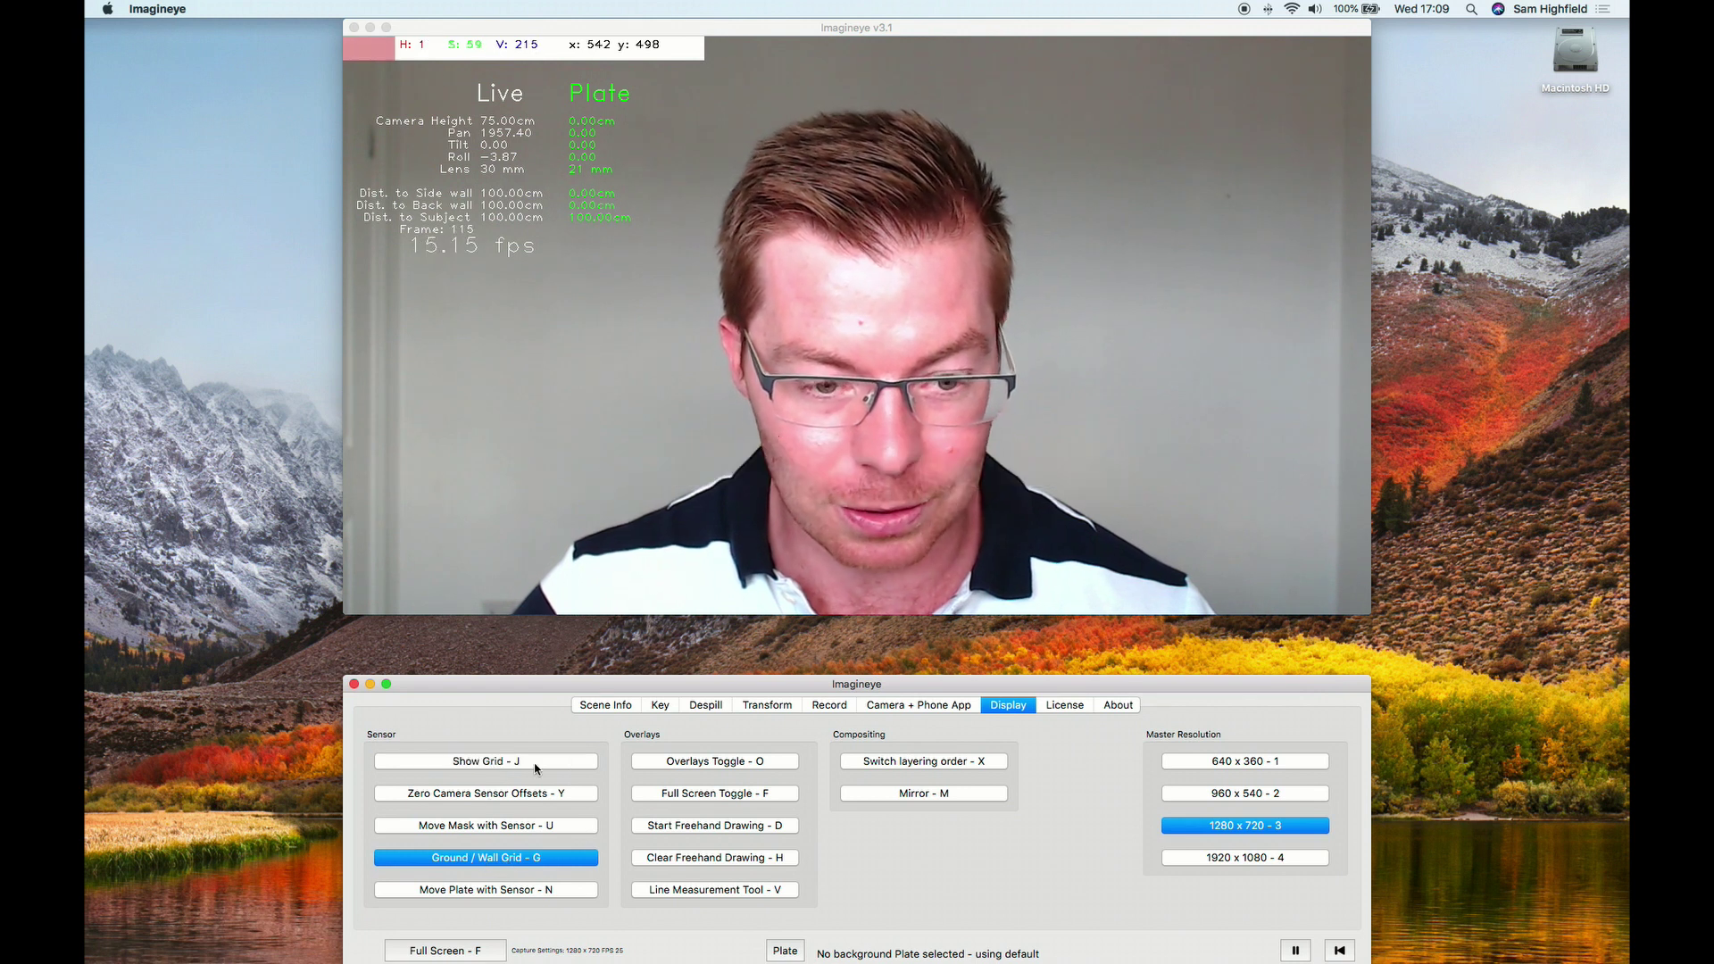
left_click(710, 762)
left_click(787, 401)
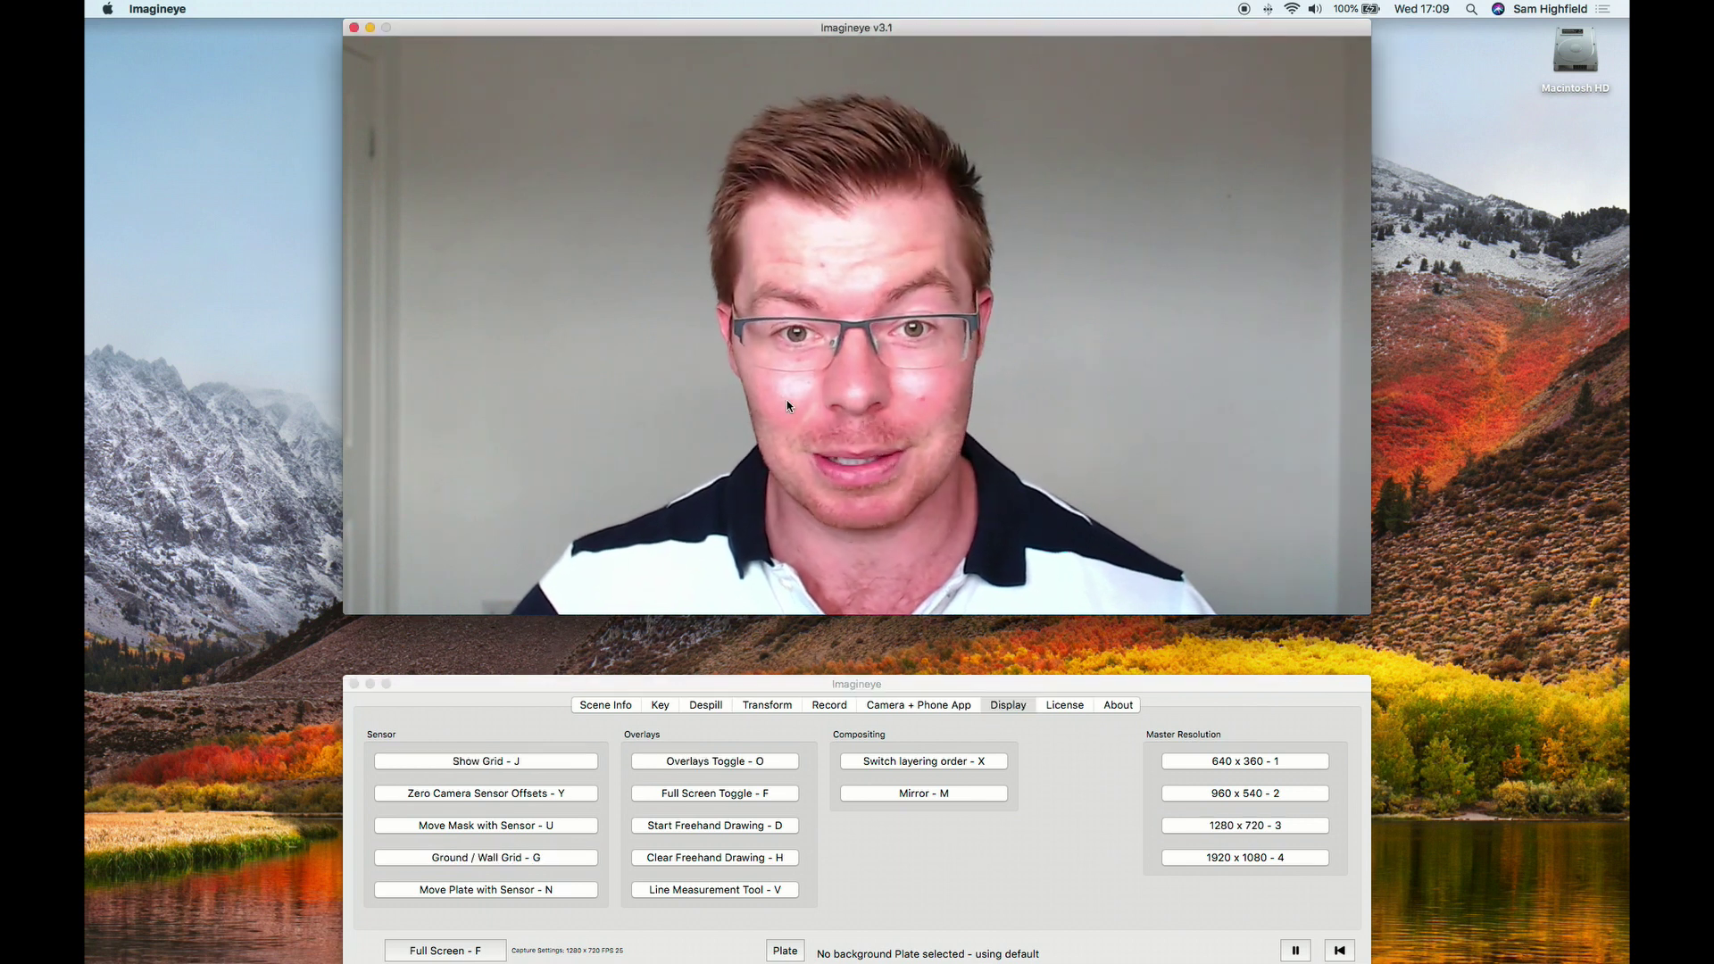
left_click(714, 763)
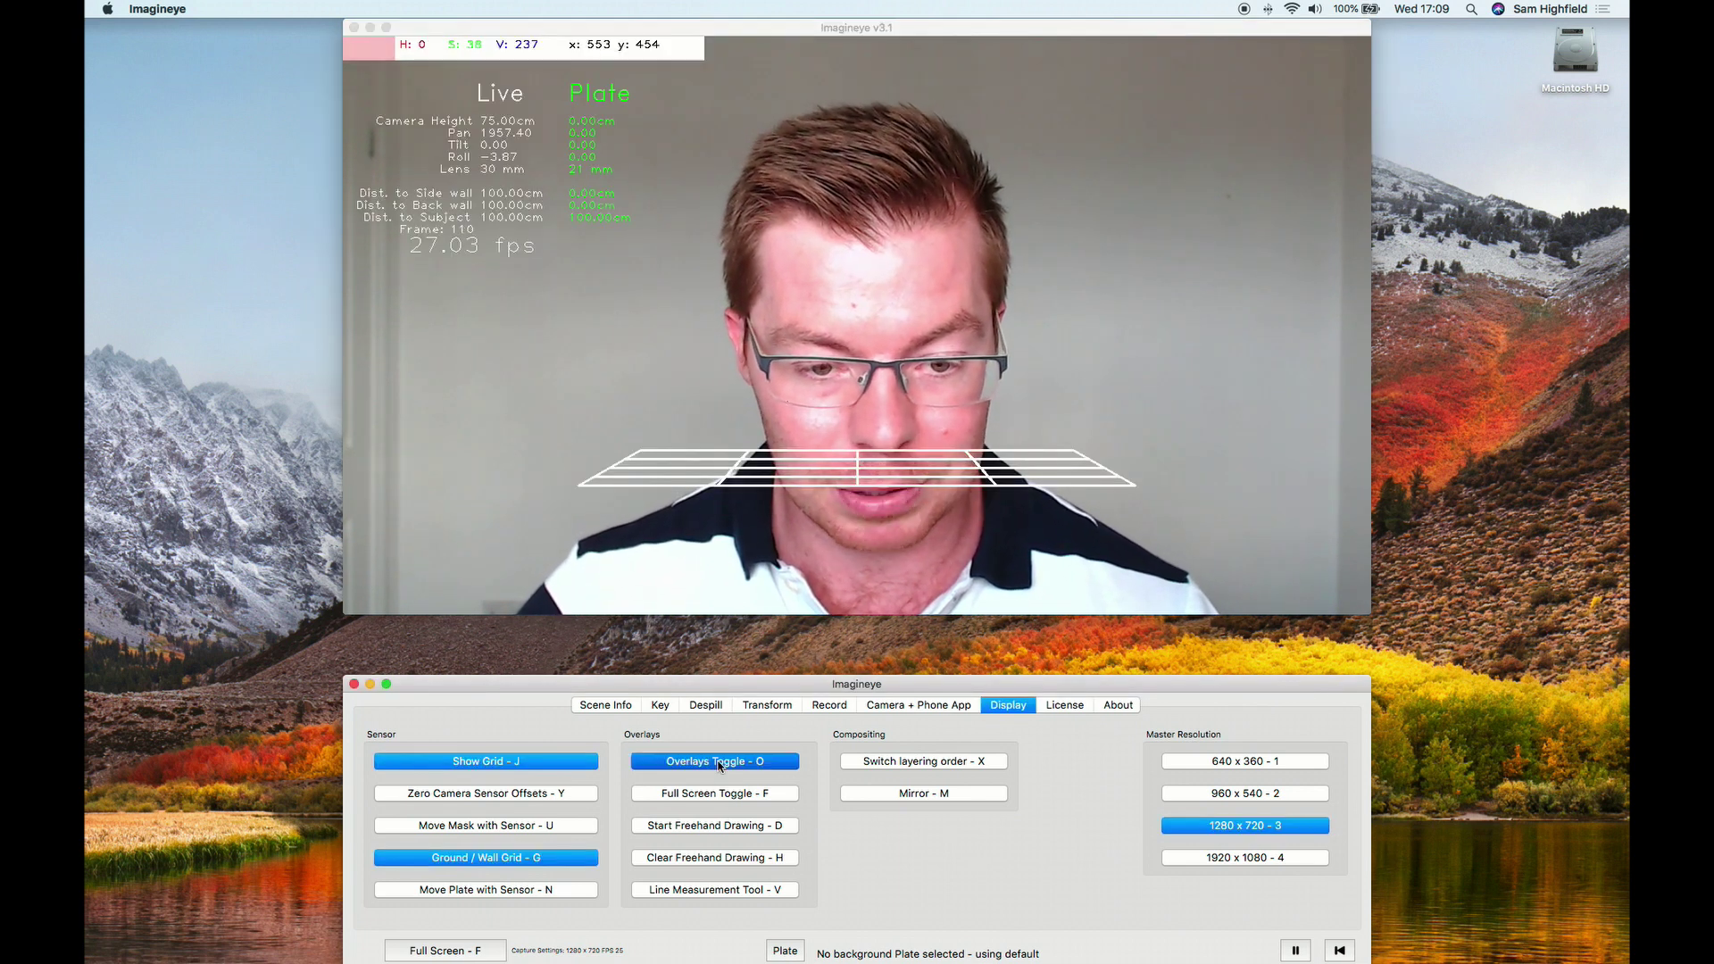
left_click(719, 765)
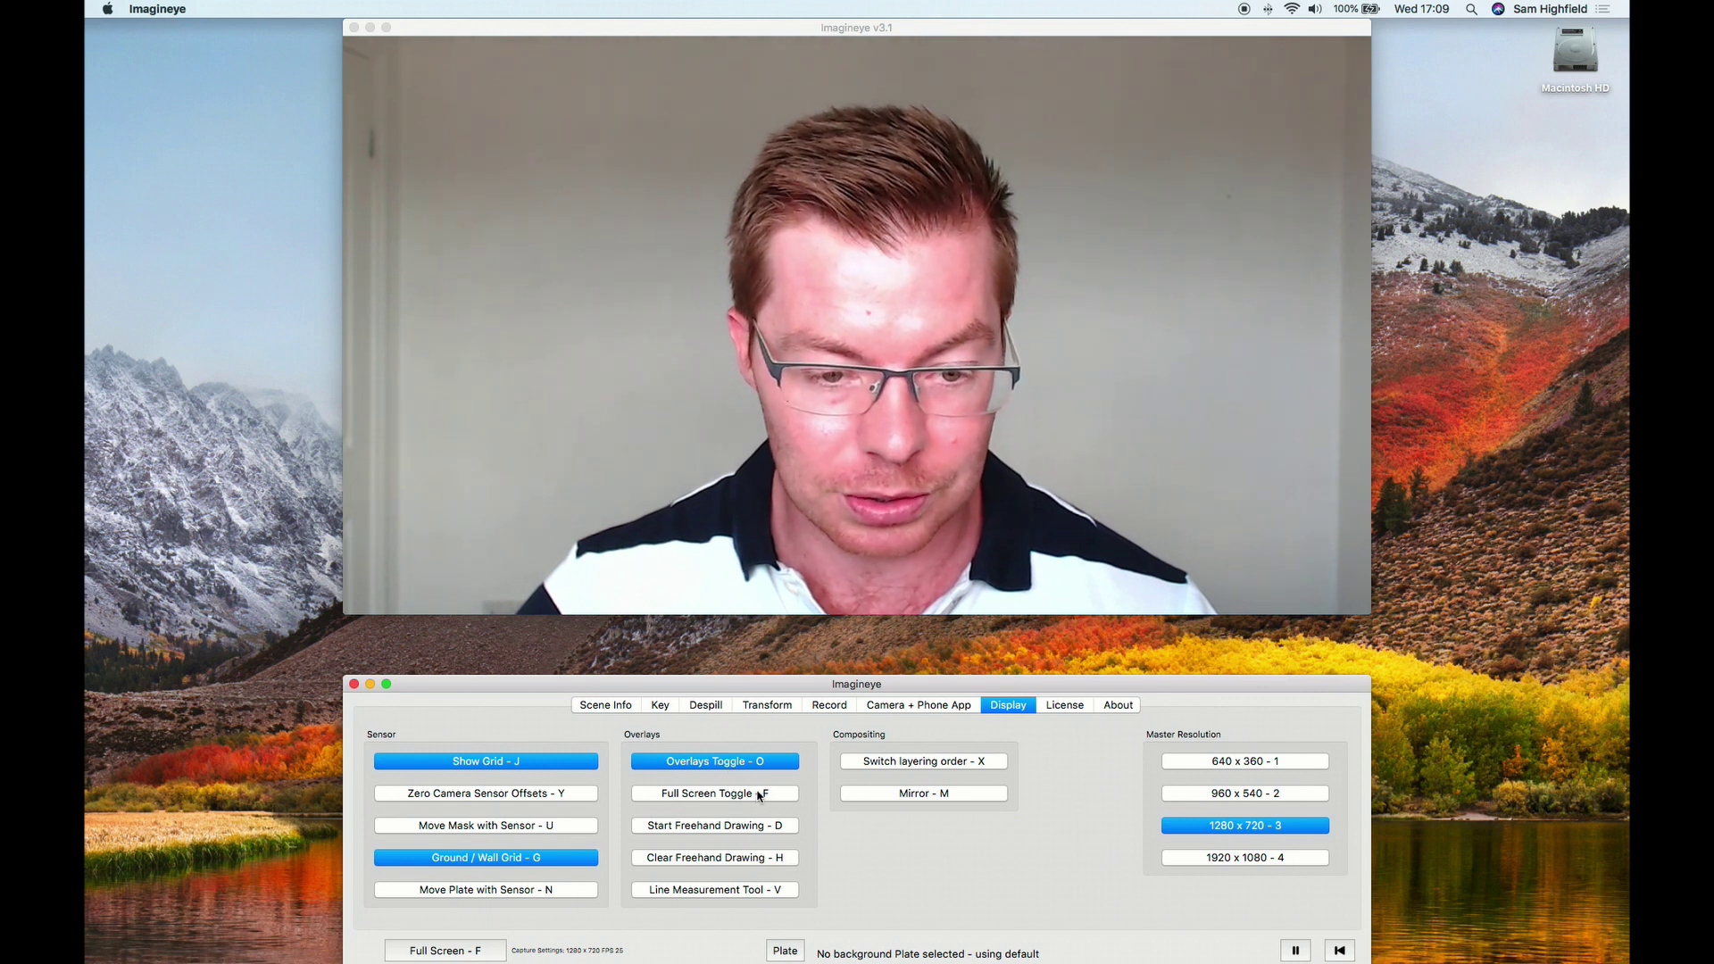
left_click(757, 761)
Step: Preview the library building plate in front, then swap back to the live camera layer with X
left_click(604, 705)
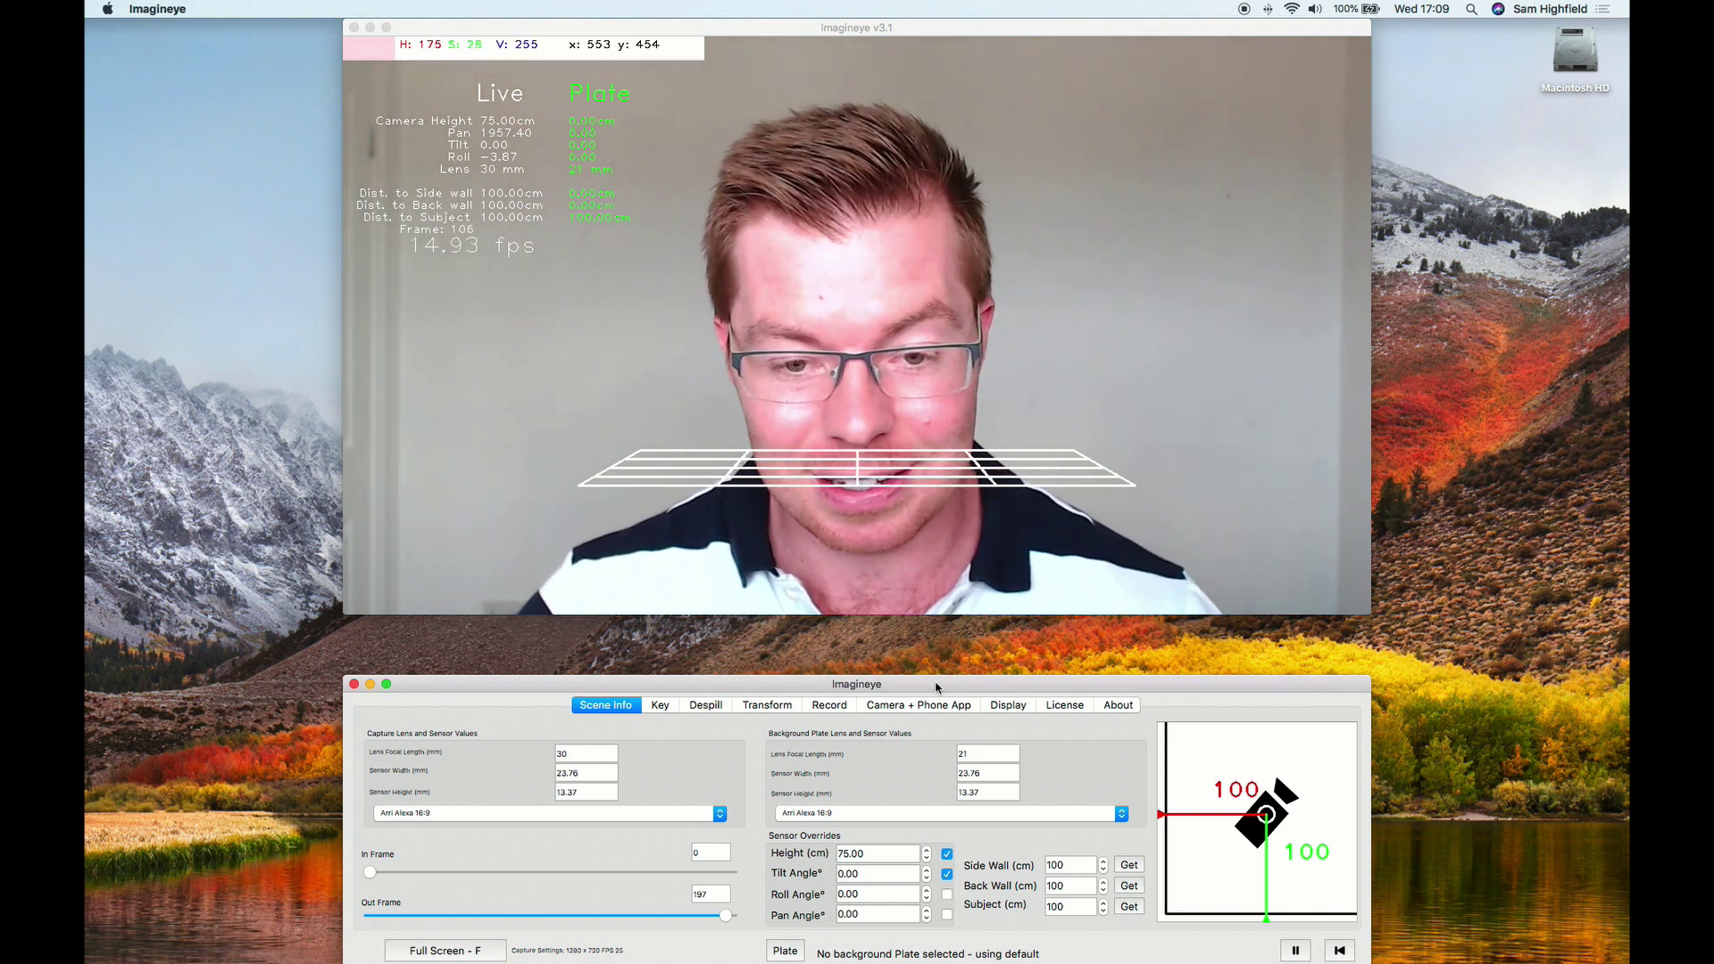
left_click(1027, 708)
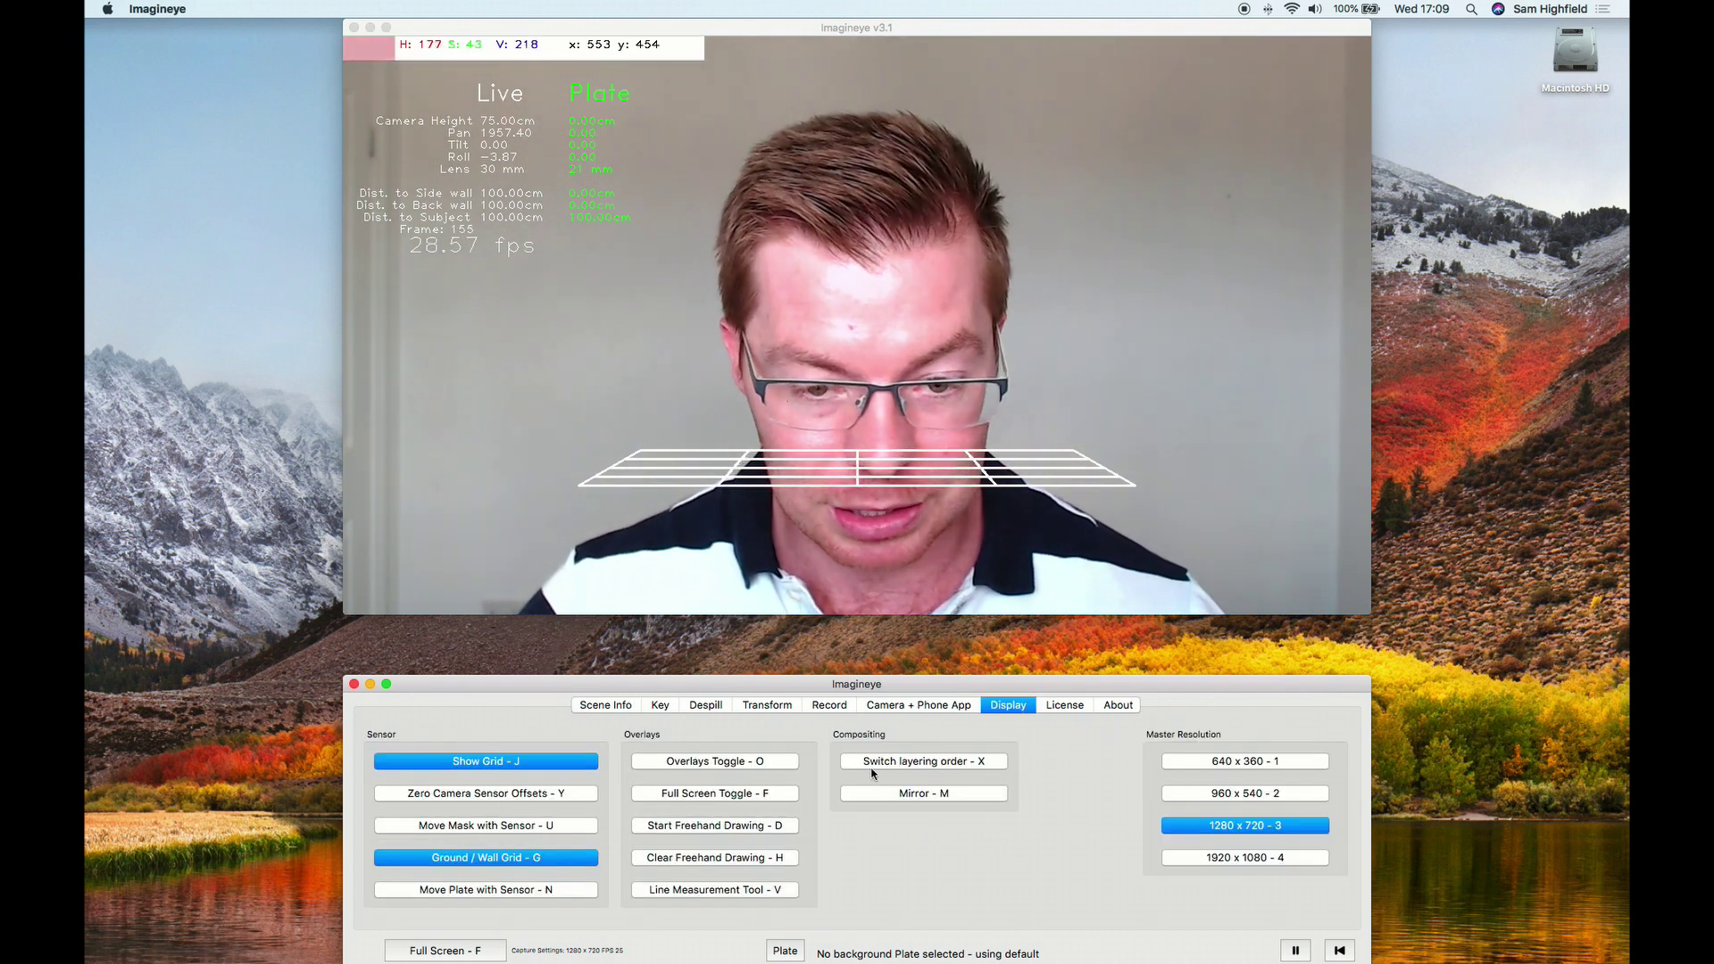
left_click(890, 764)
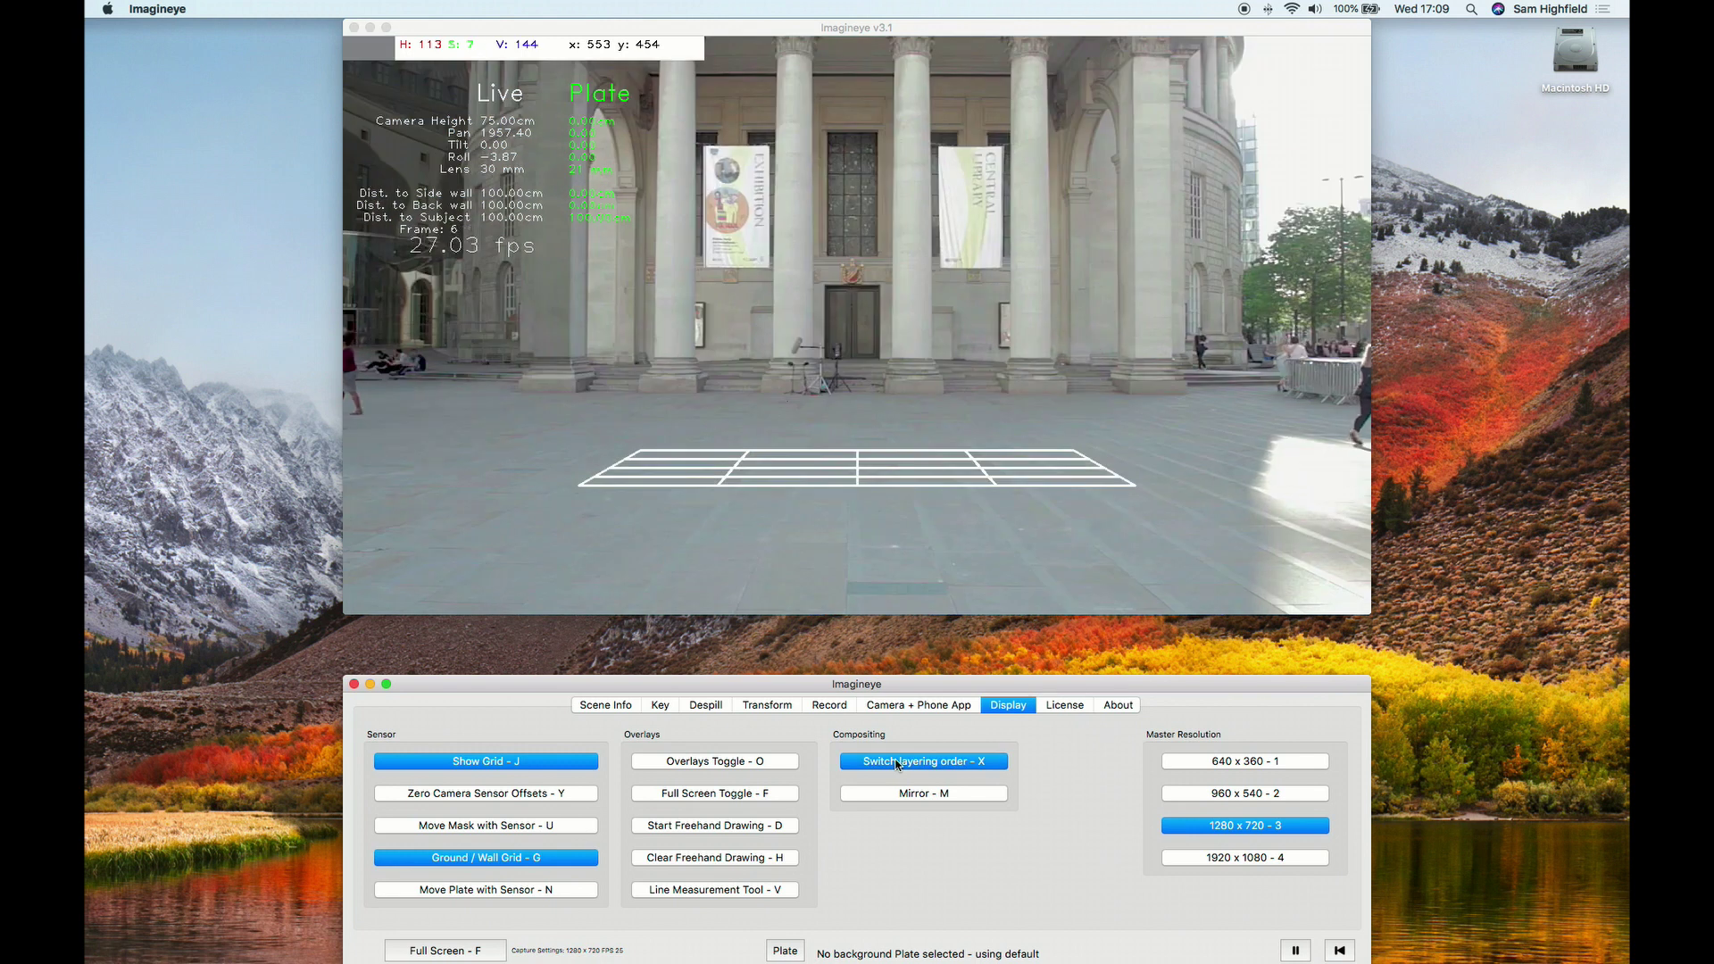
left_click(855, 444)
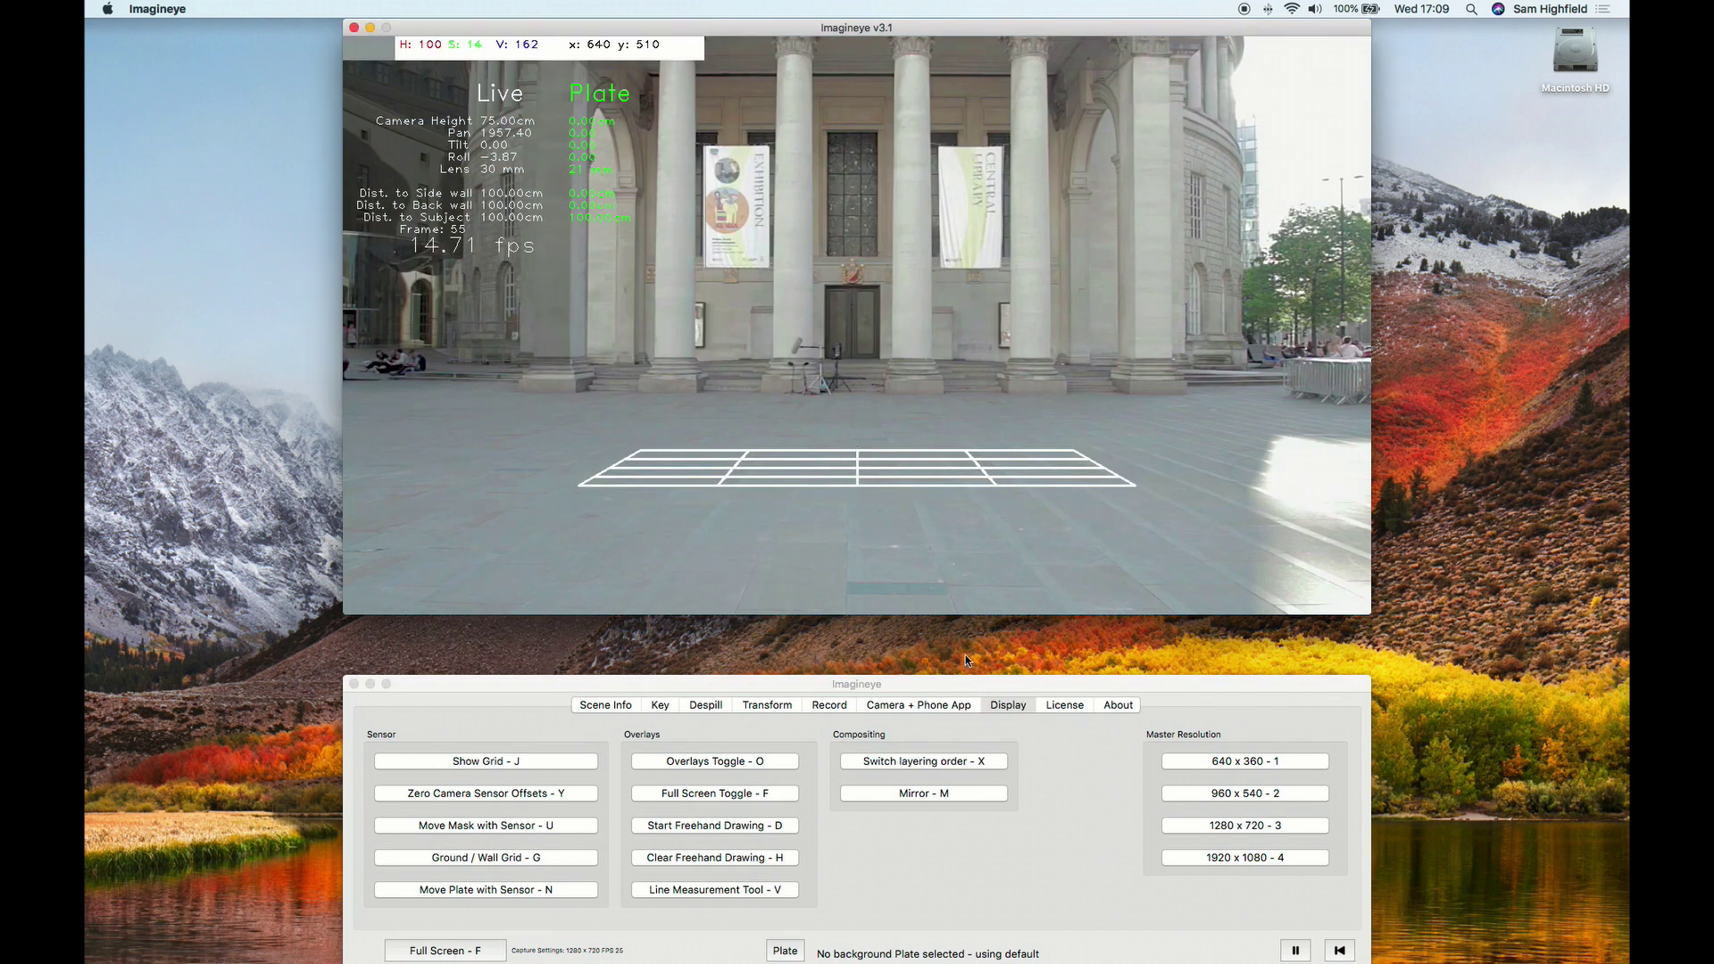
key("x")
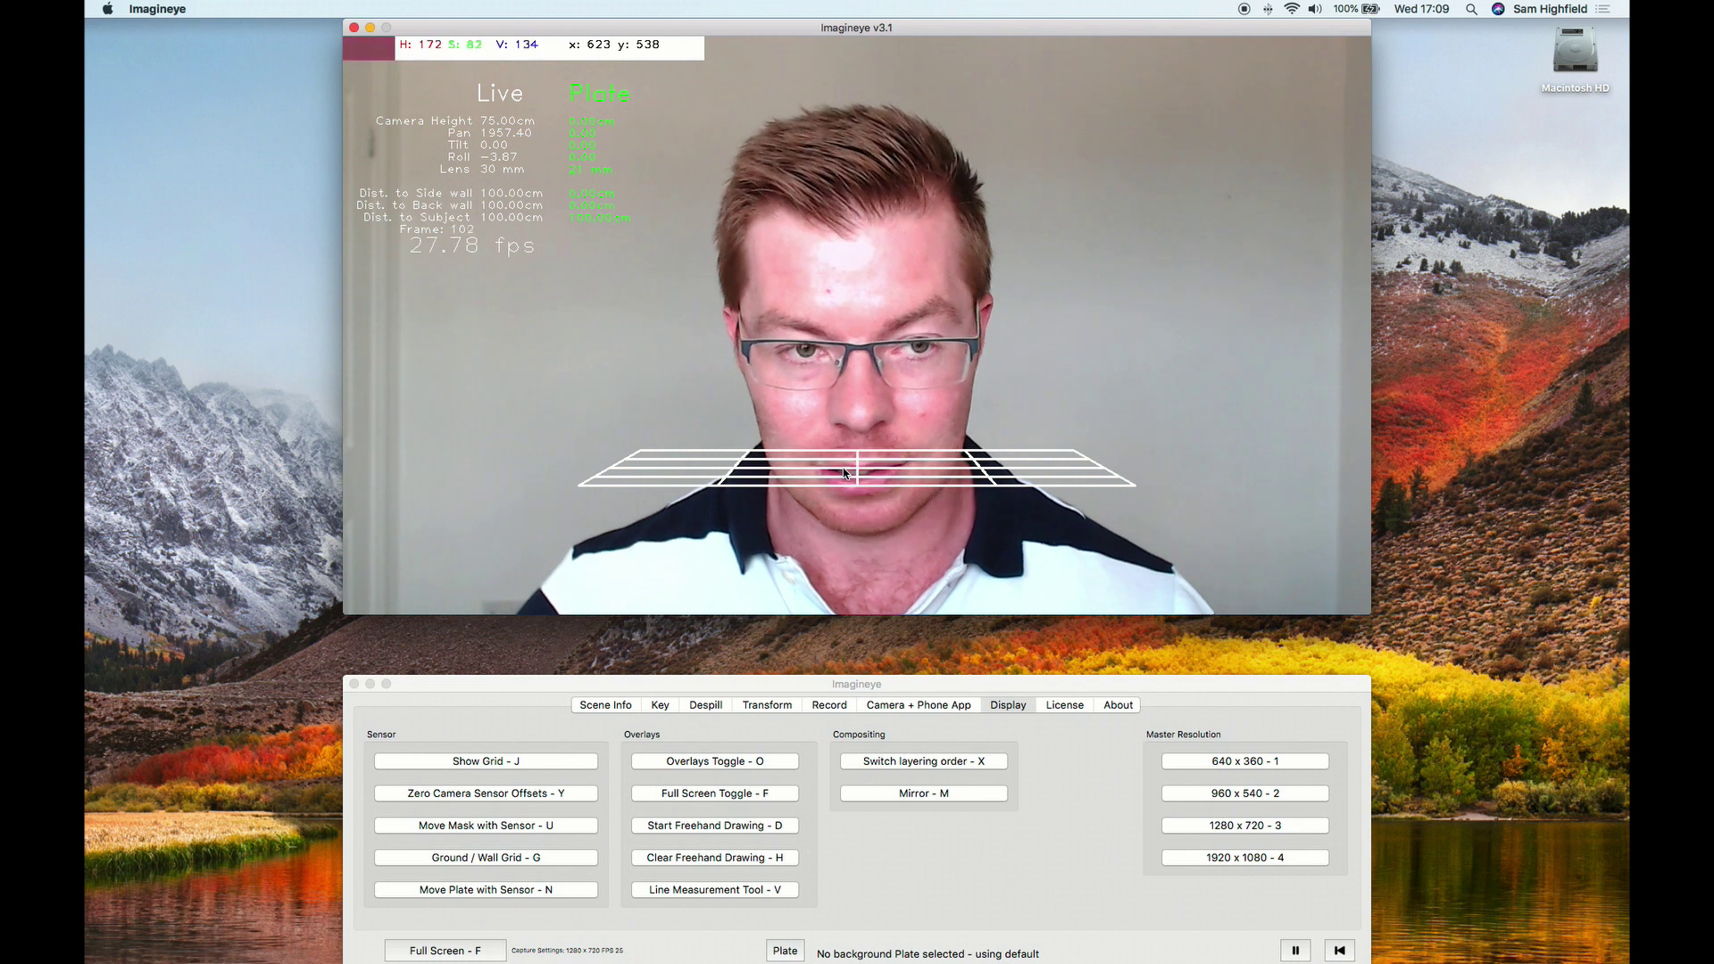
key("x")
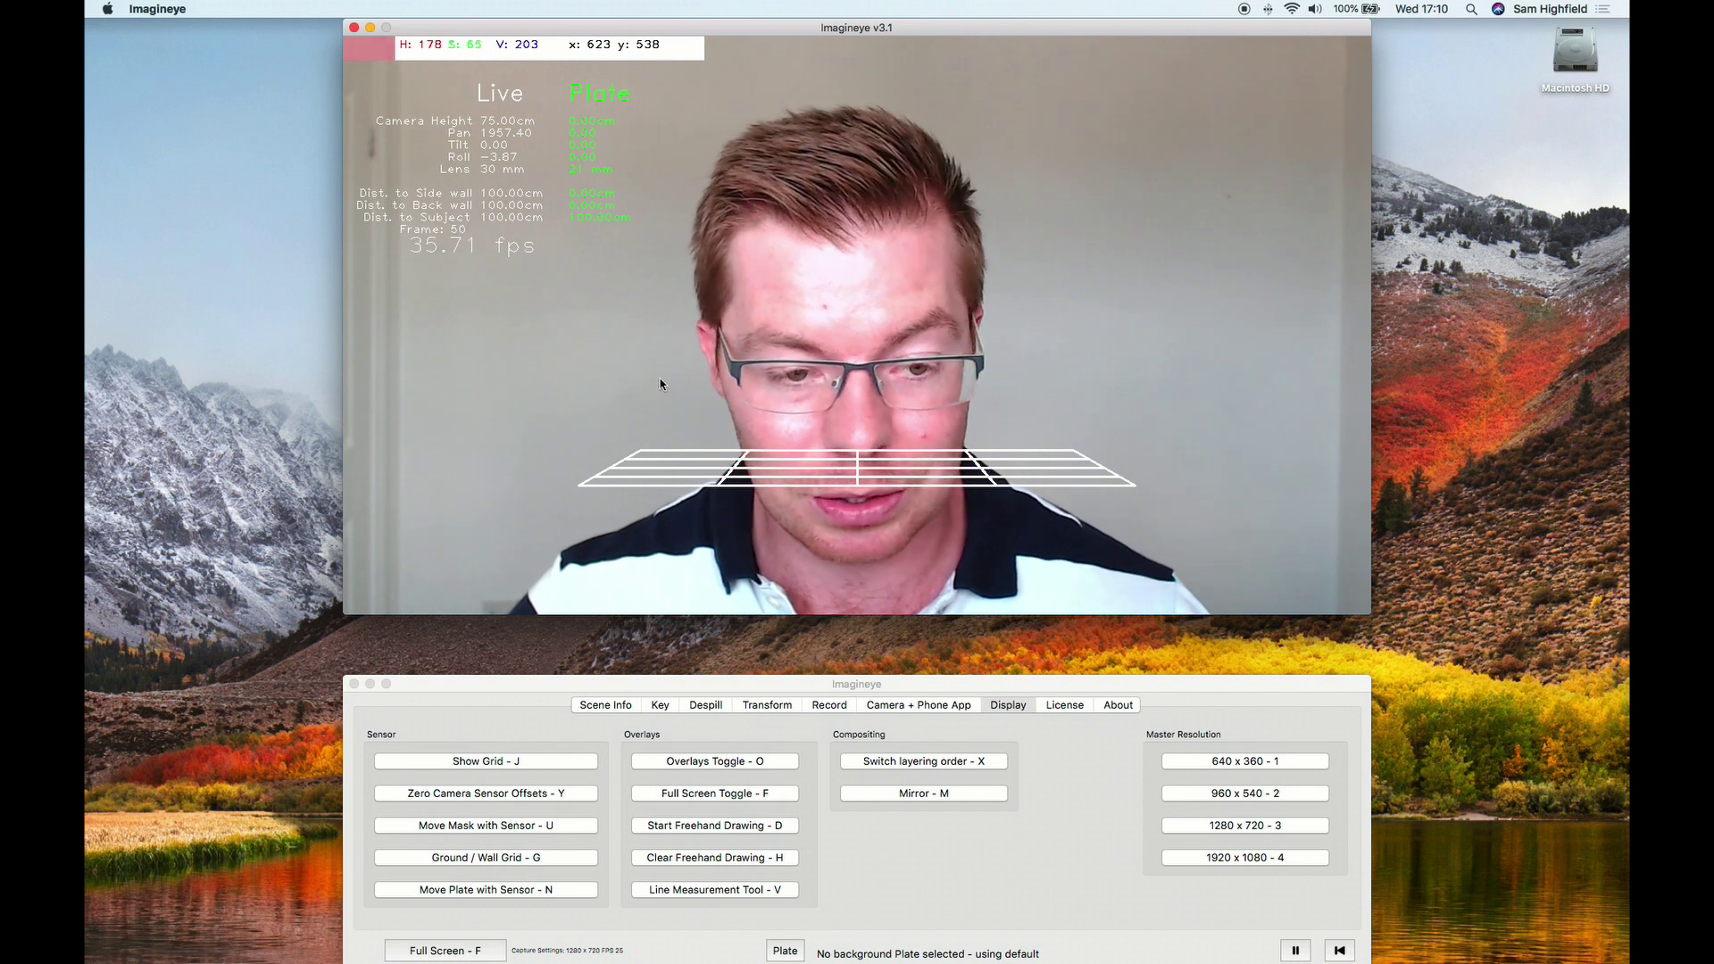
Step: Pick the blue box's cyan hue as the chroma key colour to reveal the library building plate
left_click(660, 705)
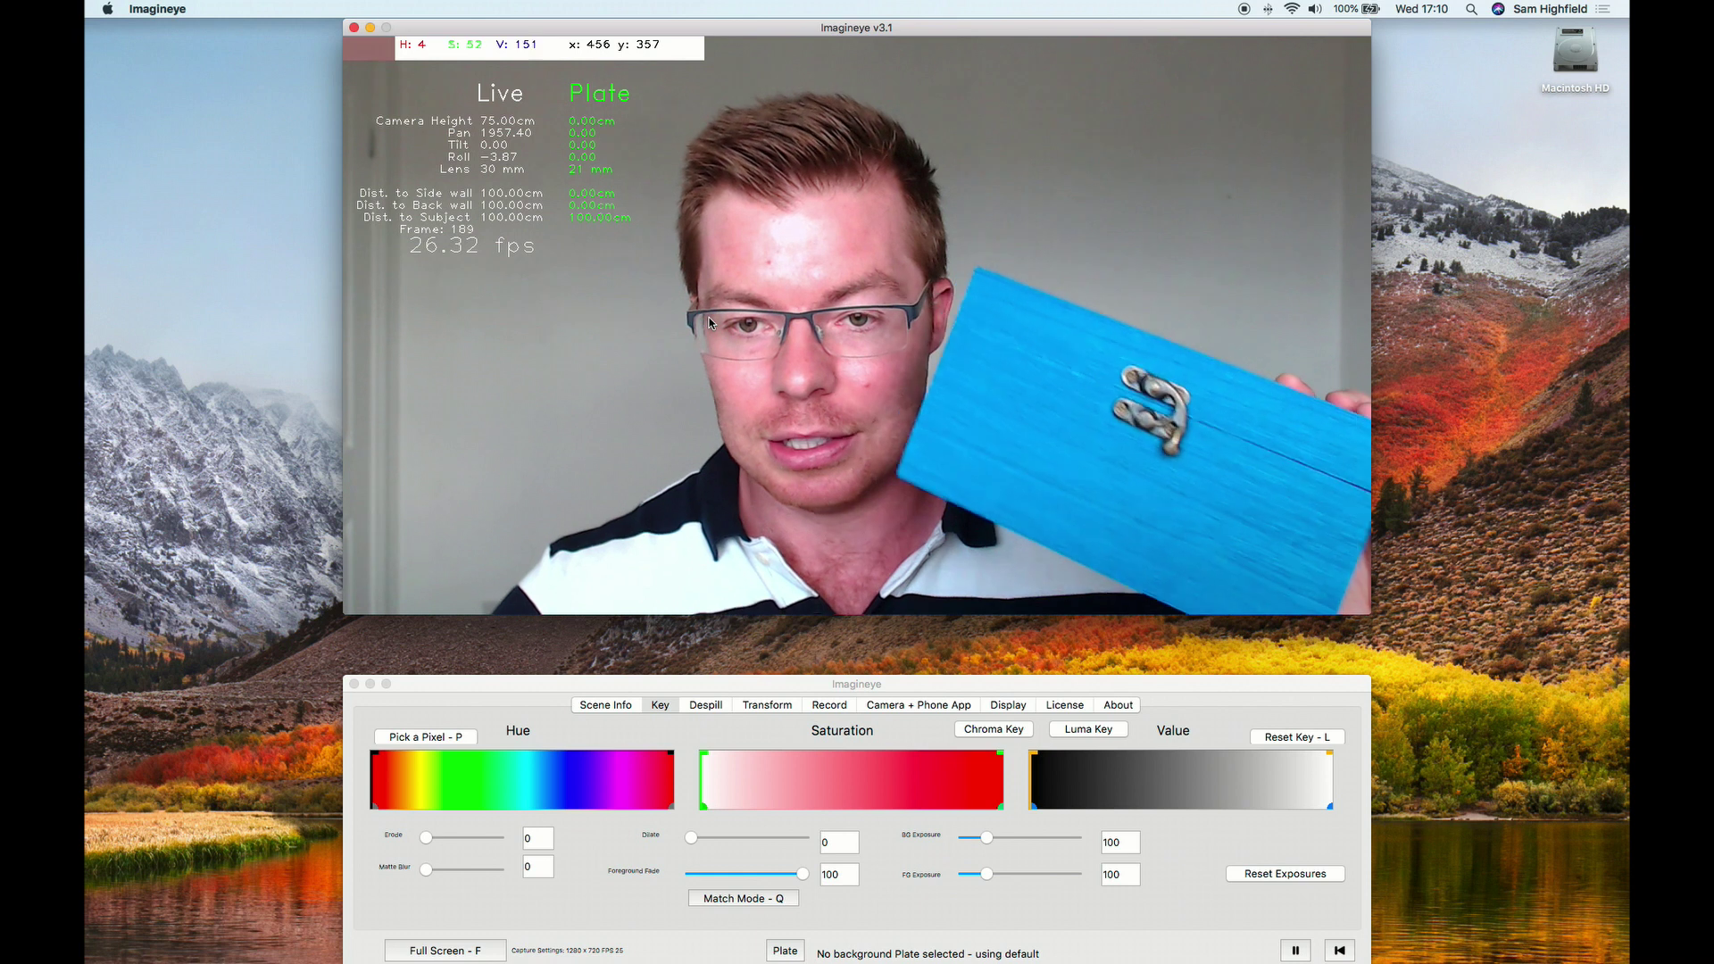
left_click(606, 706)
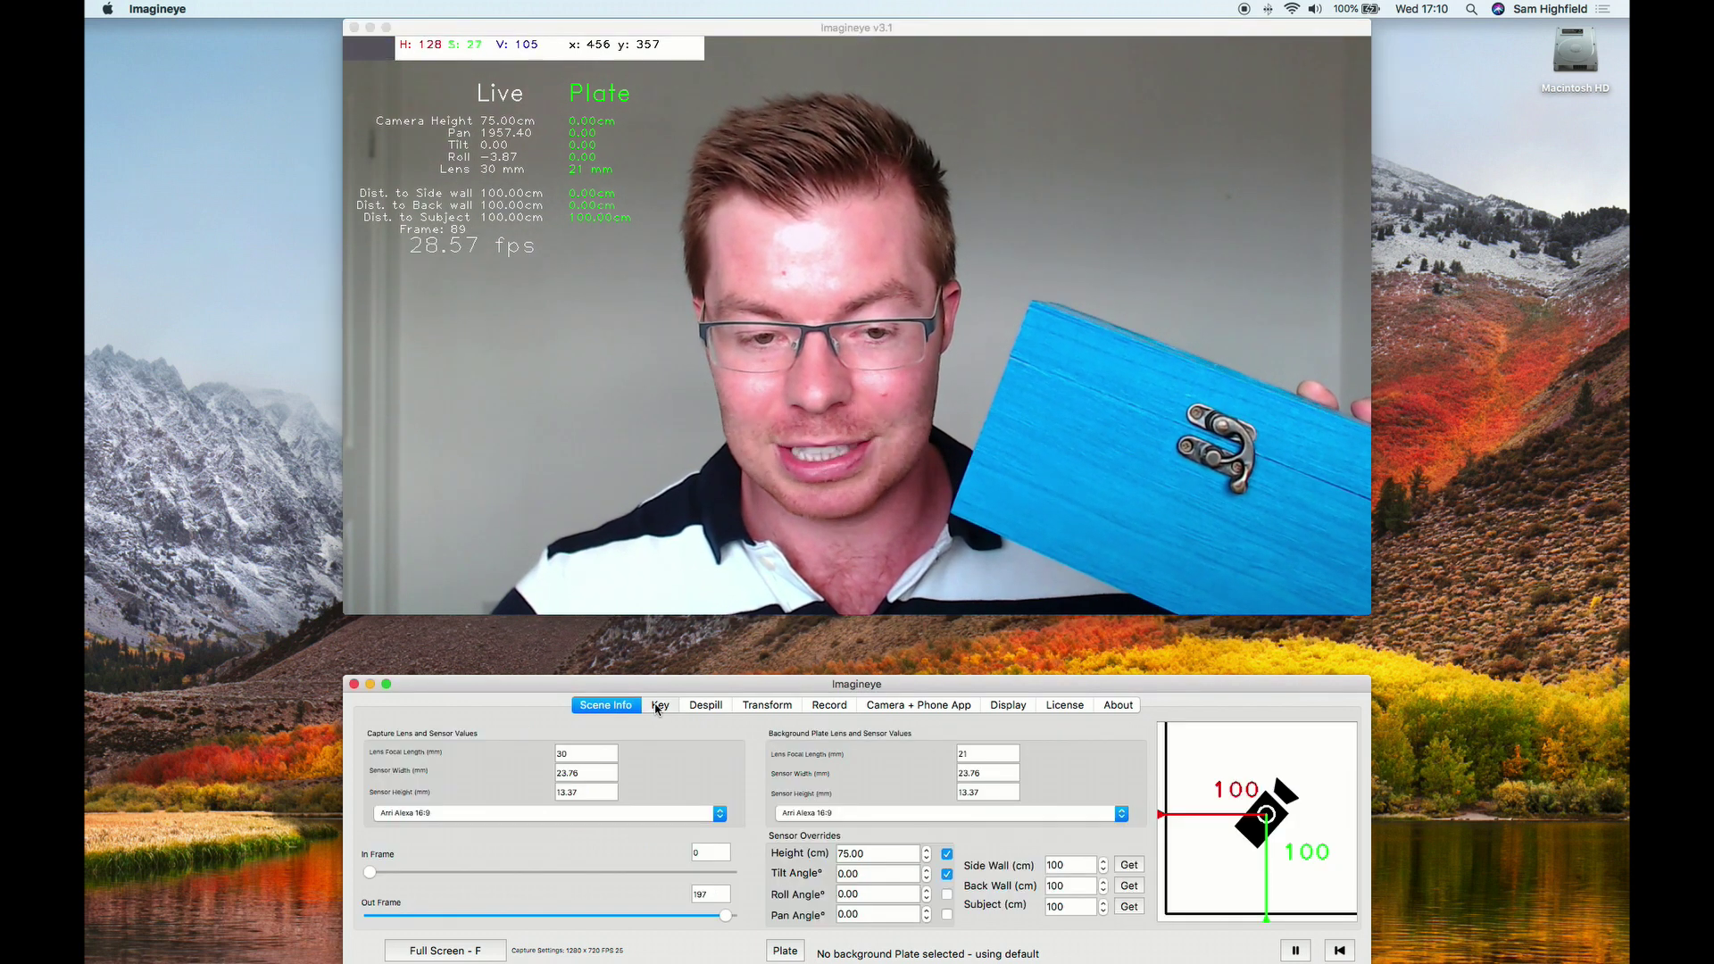
left_click(663, 706)
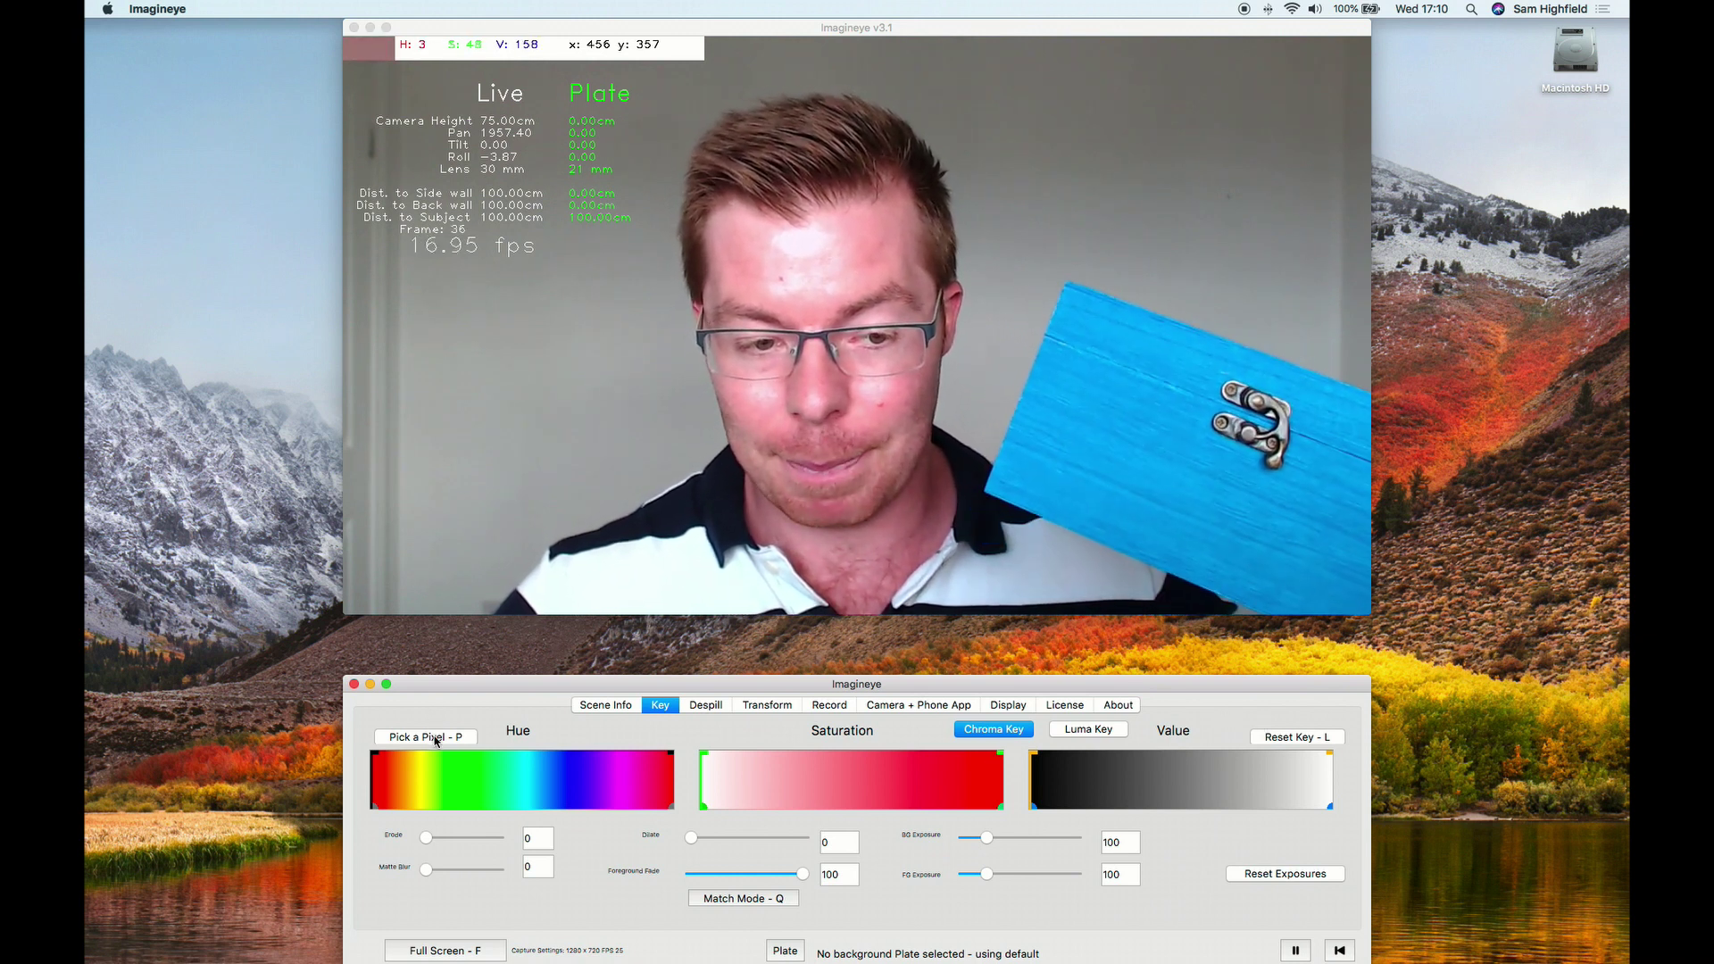
left_click(1148, 370)
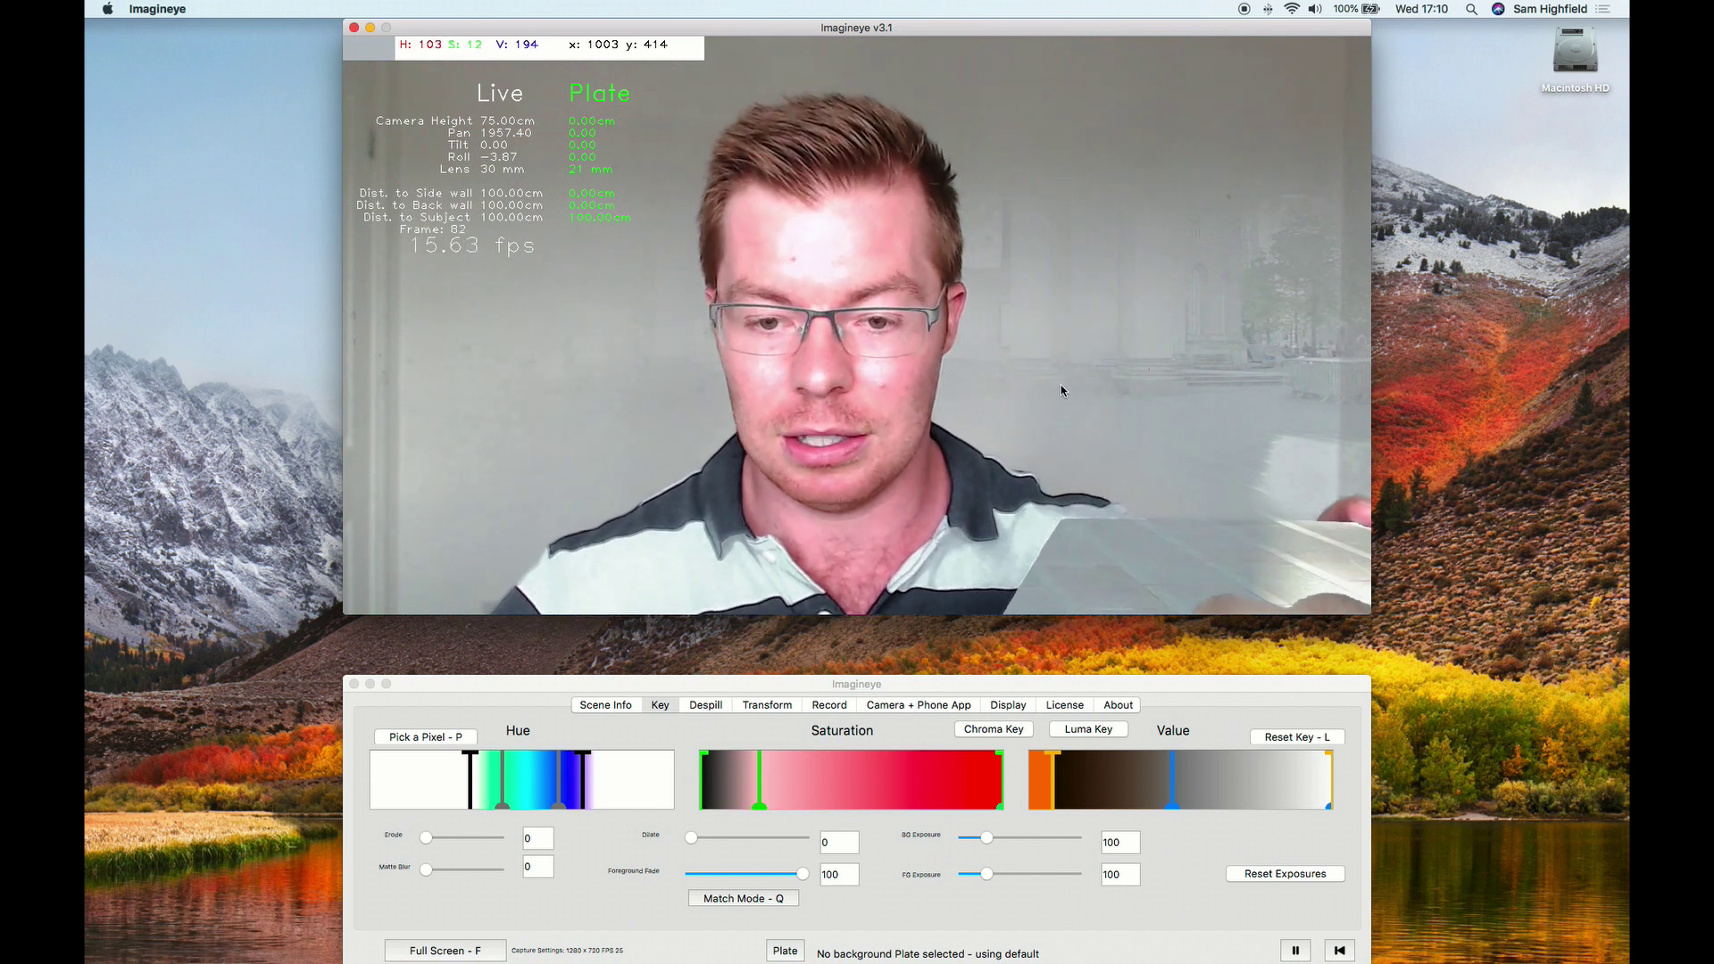
left_click(1059, 778)
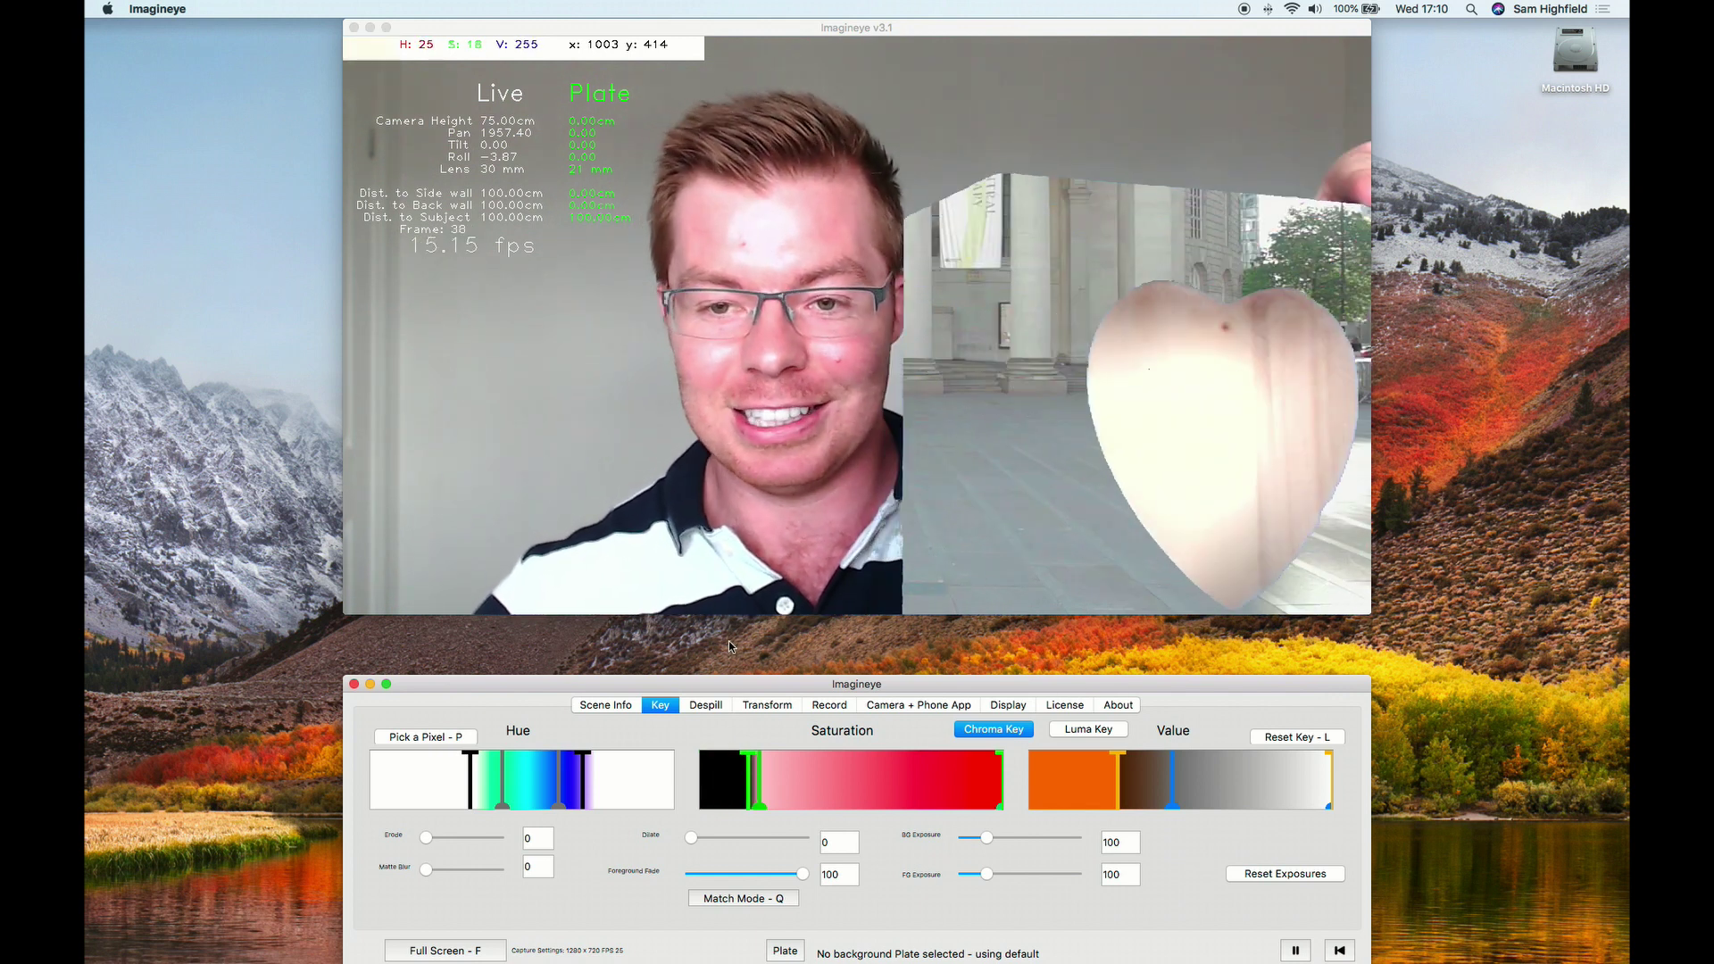
Step: Re-pick the blue box colour, lower its minimum and maximum saturation, then reset the key to defaults
key("p")
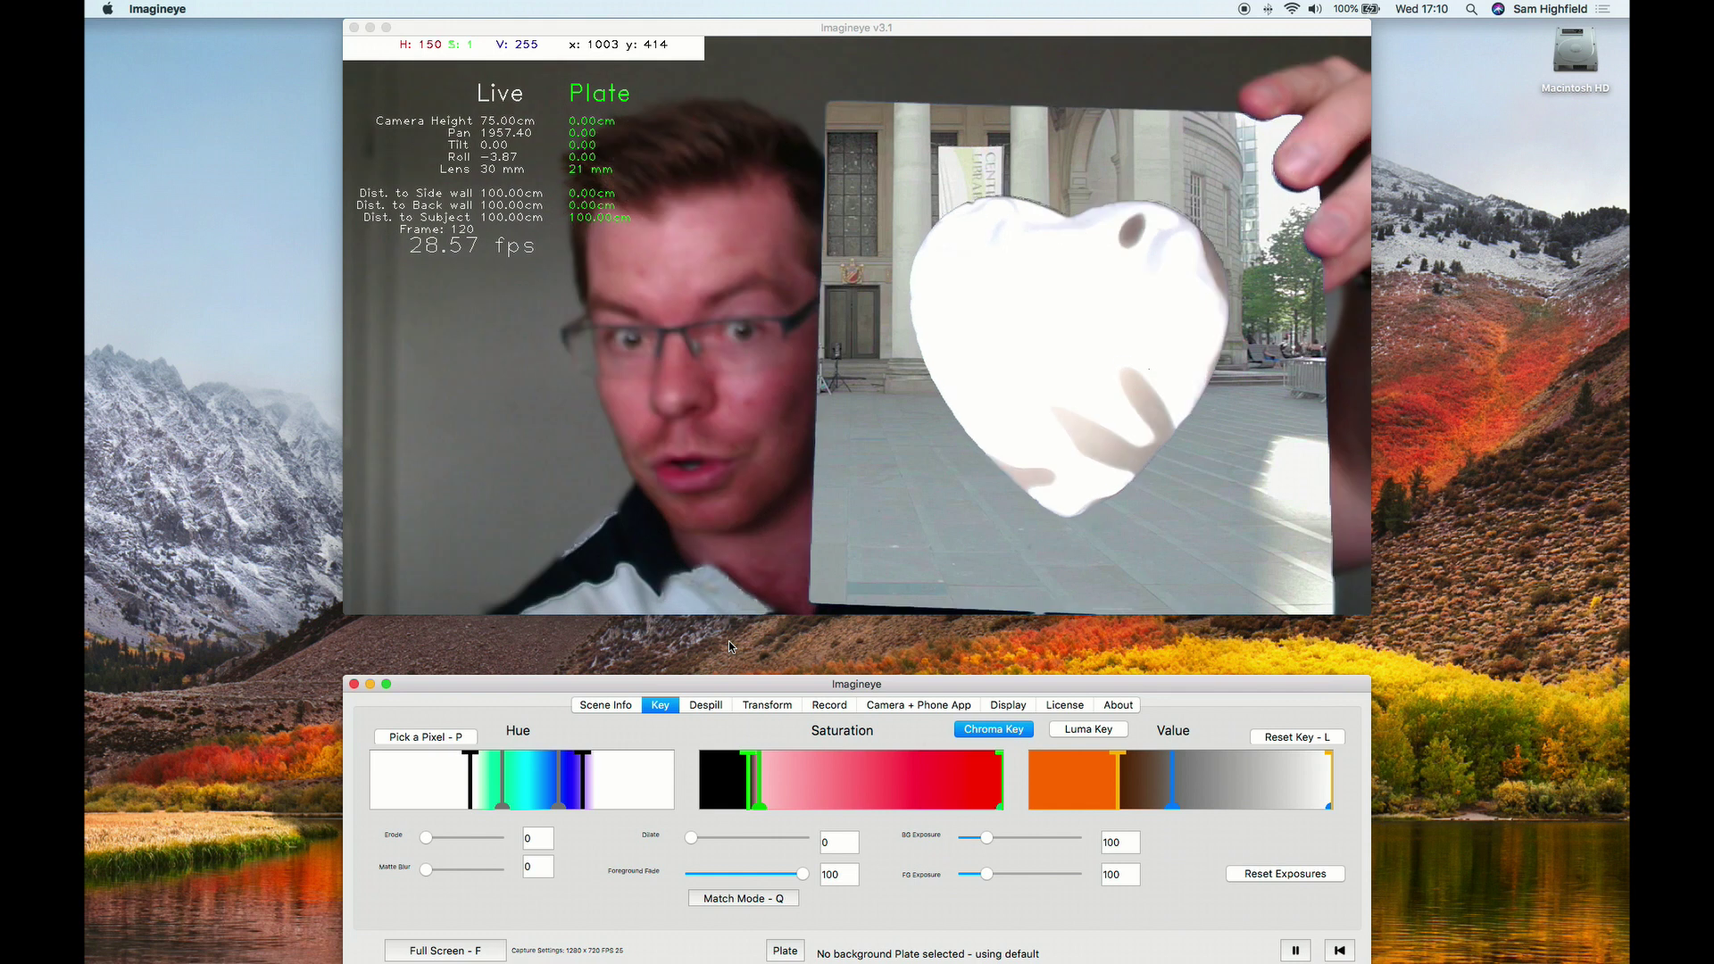
key("p")
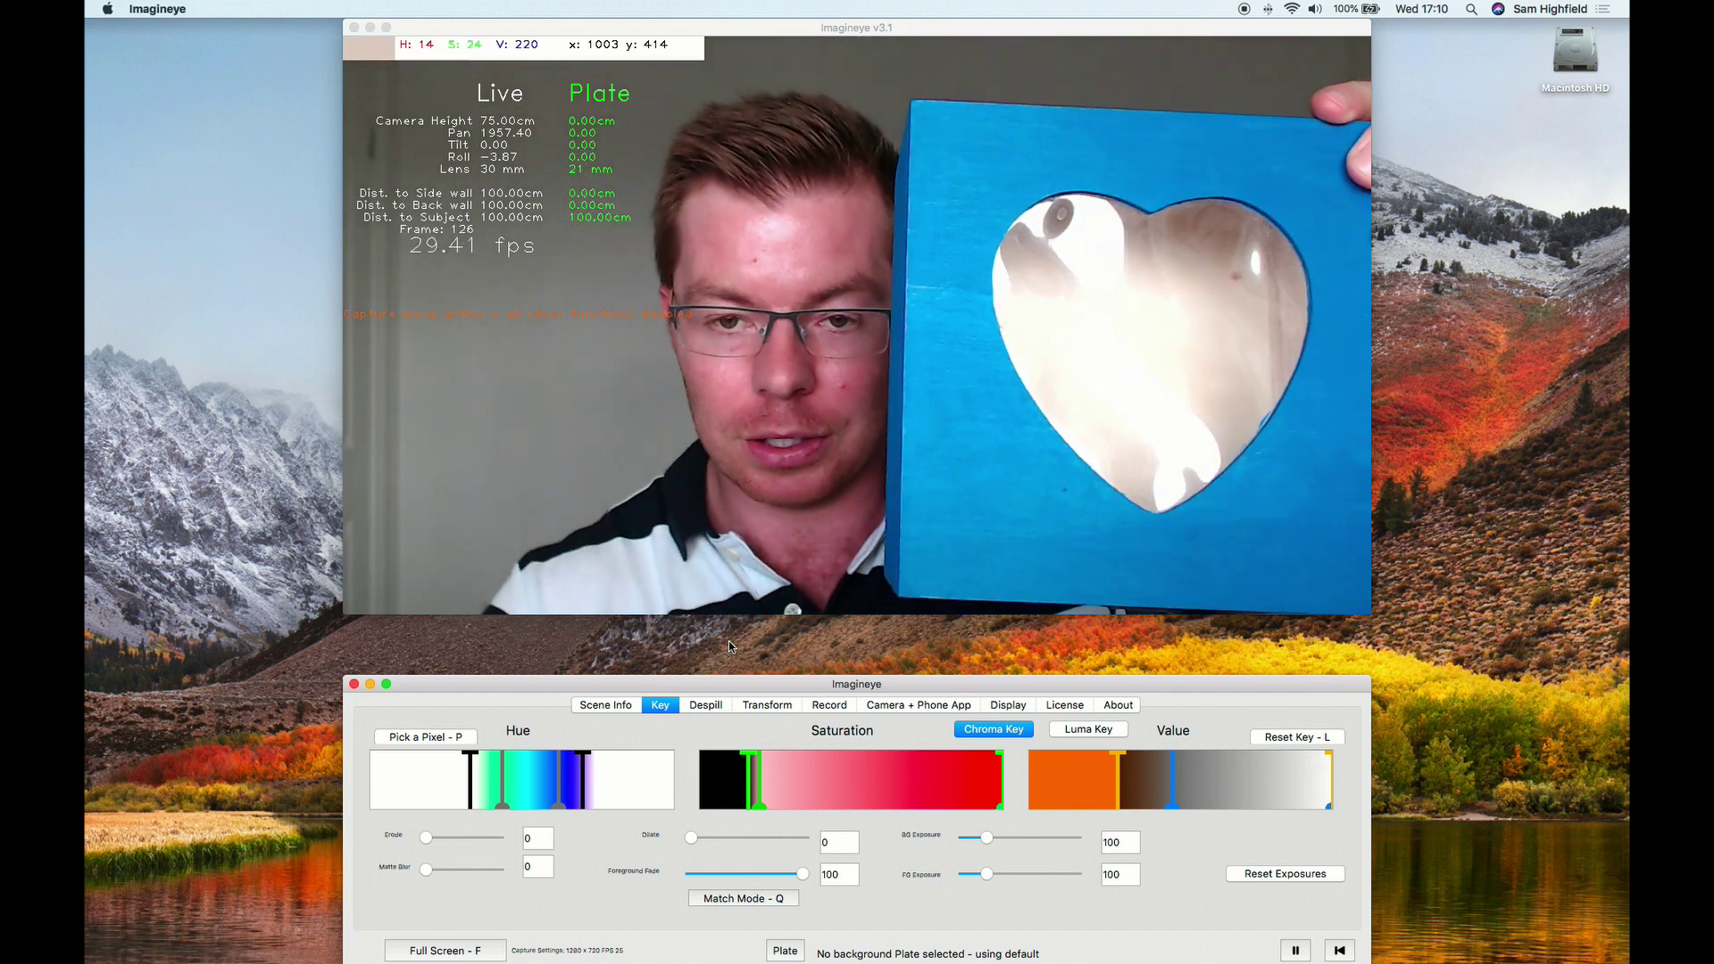
left_click(957, 507)
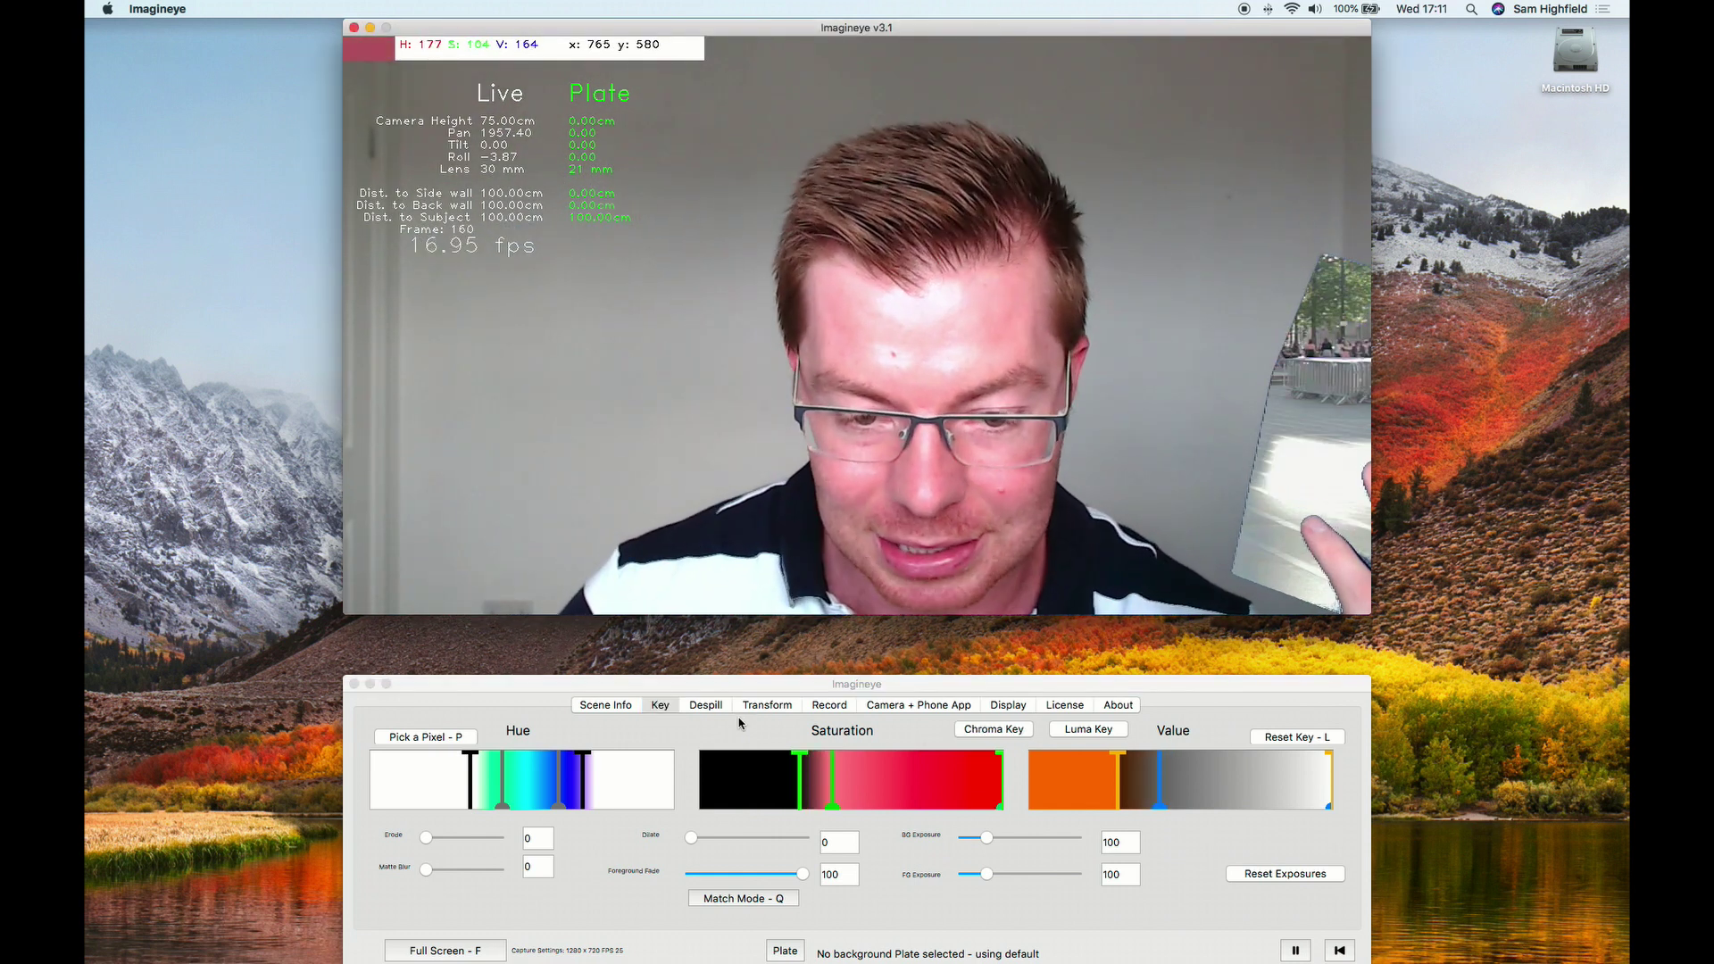
left_click(805, 773)
left_click_drag(821, 776, 785, 773)
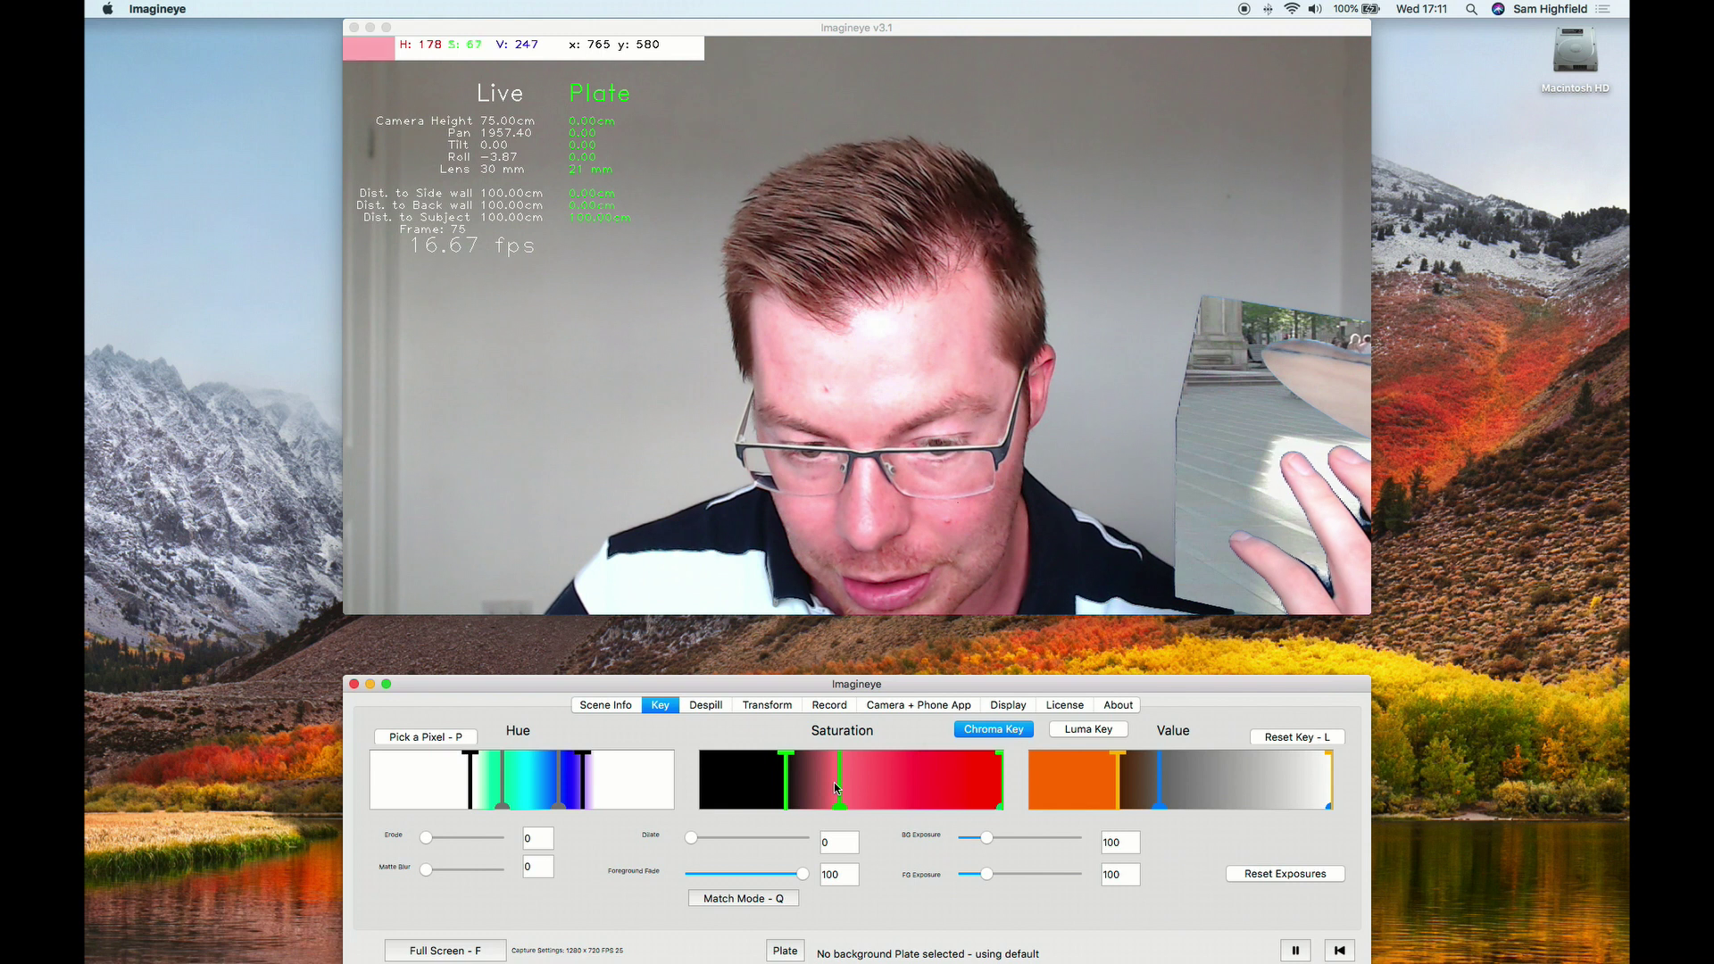
left_click_drag(835, 788, 825, 782)
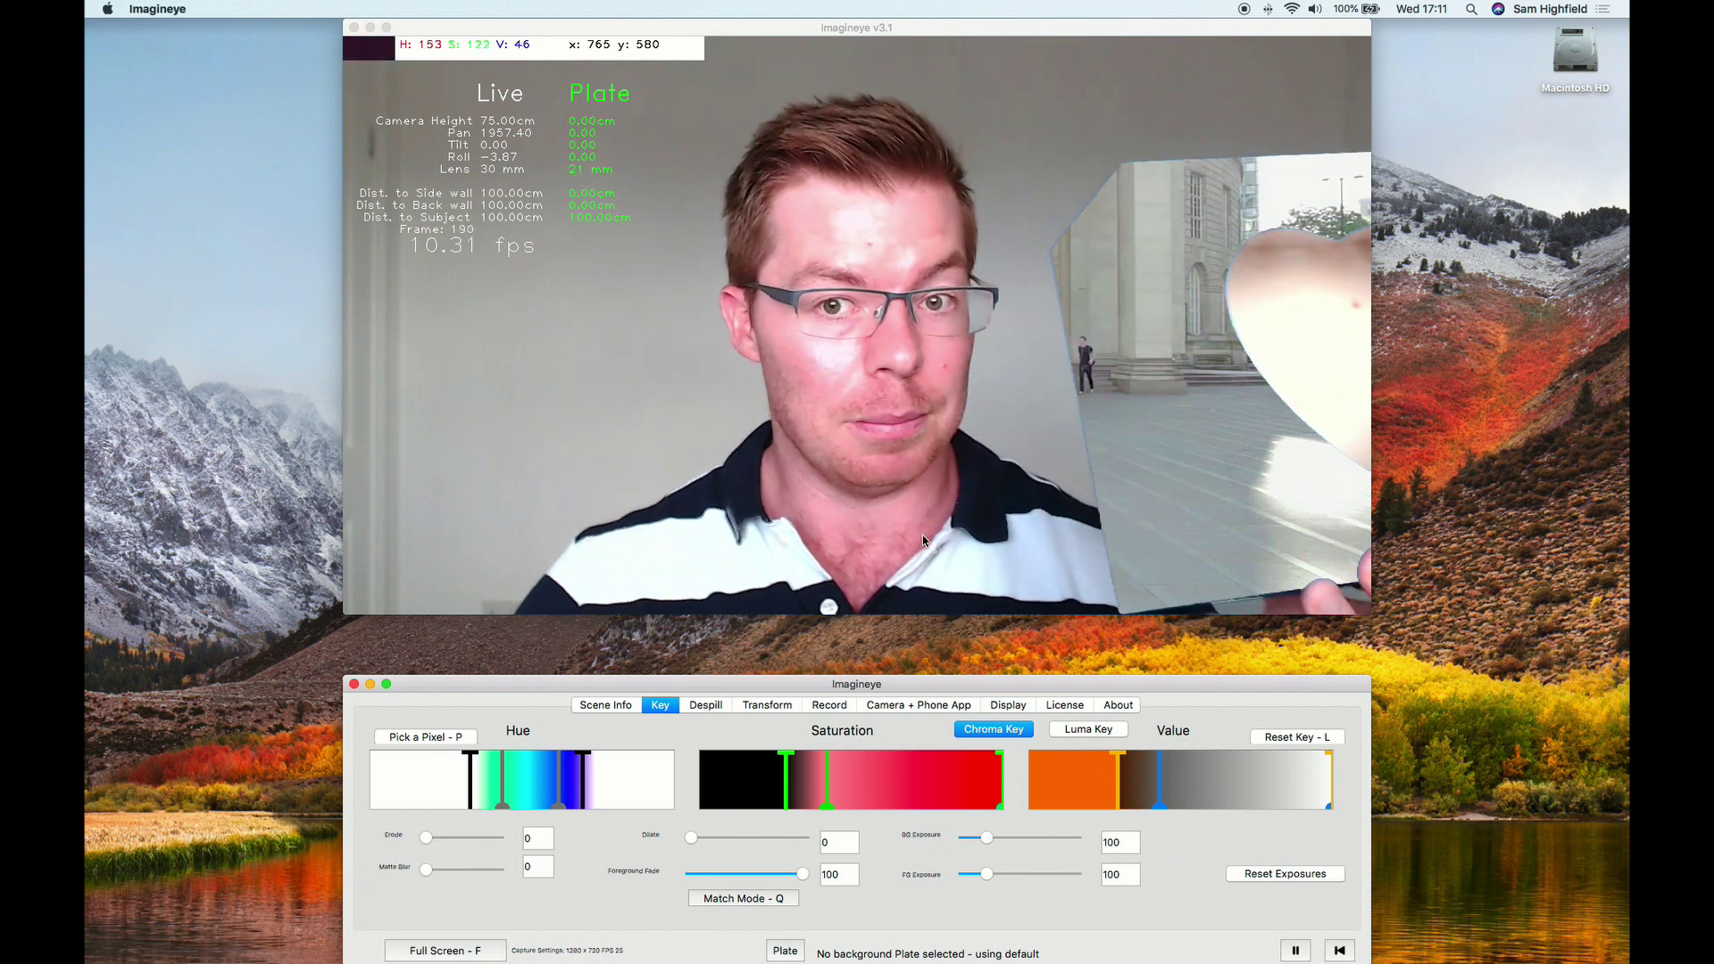
left_click(914, 466)
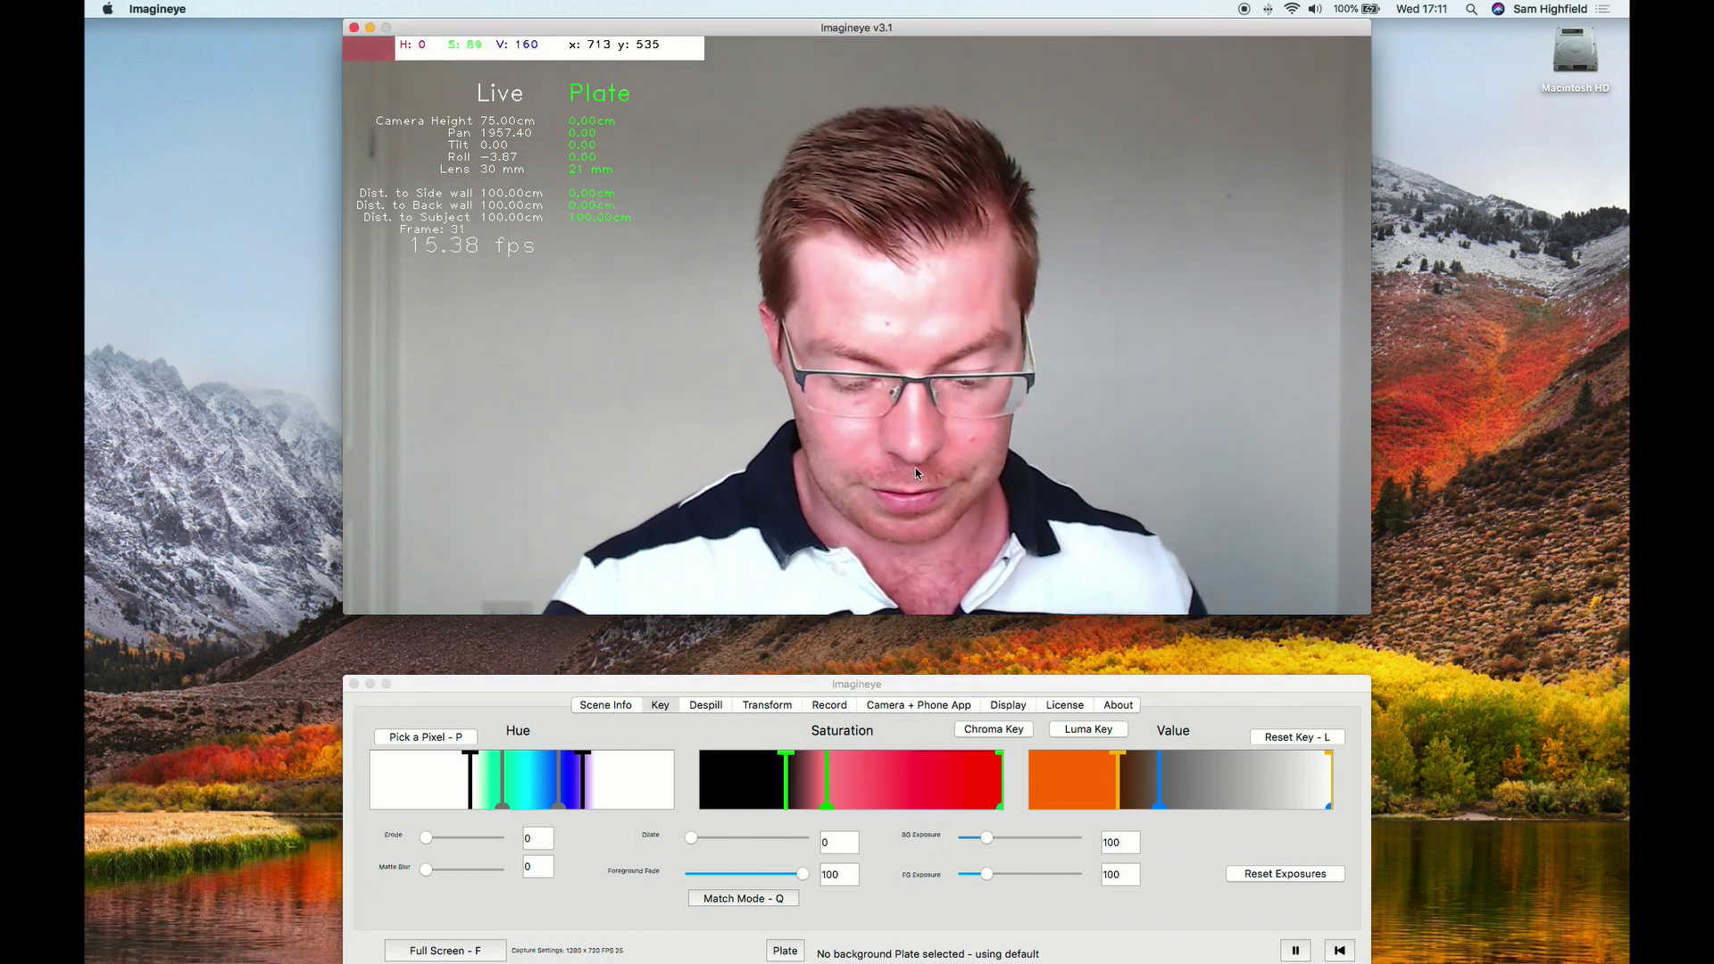
left_click(1308, 737)
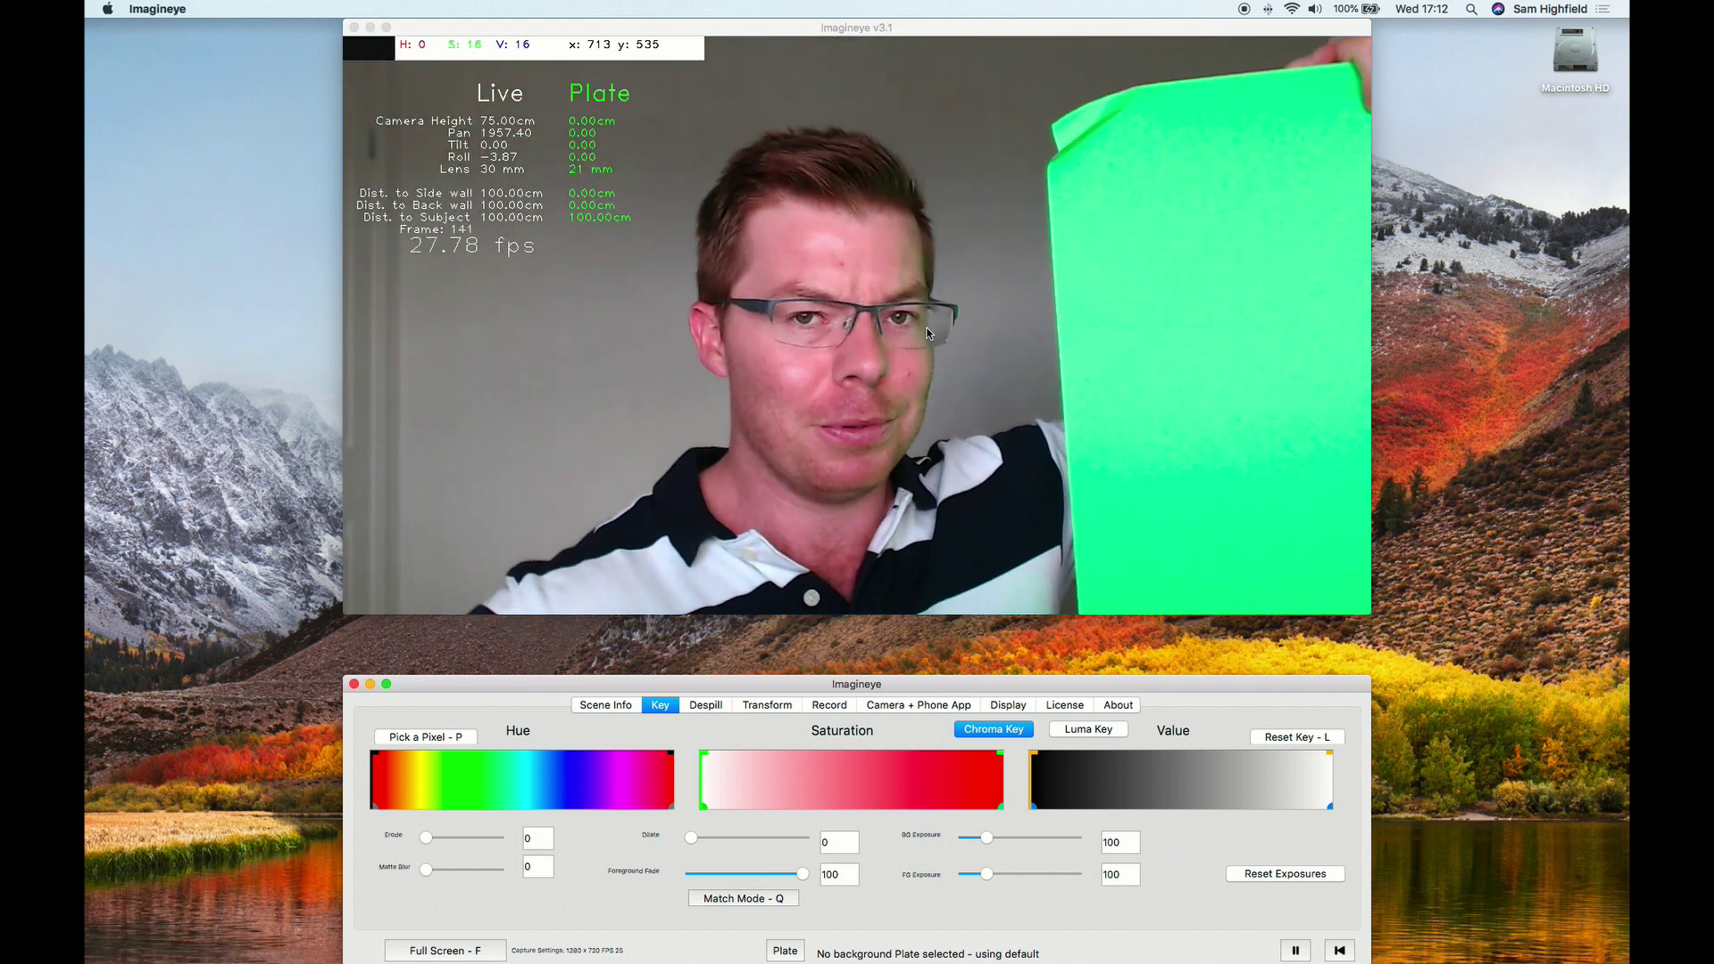
Step: Key out the green sheet's hue and raise the minimum saturation to reveal the plate
left_click(1098, 377)
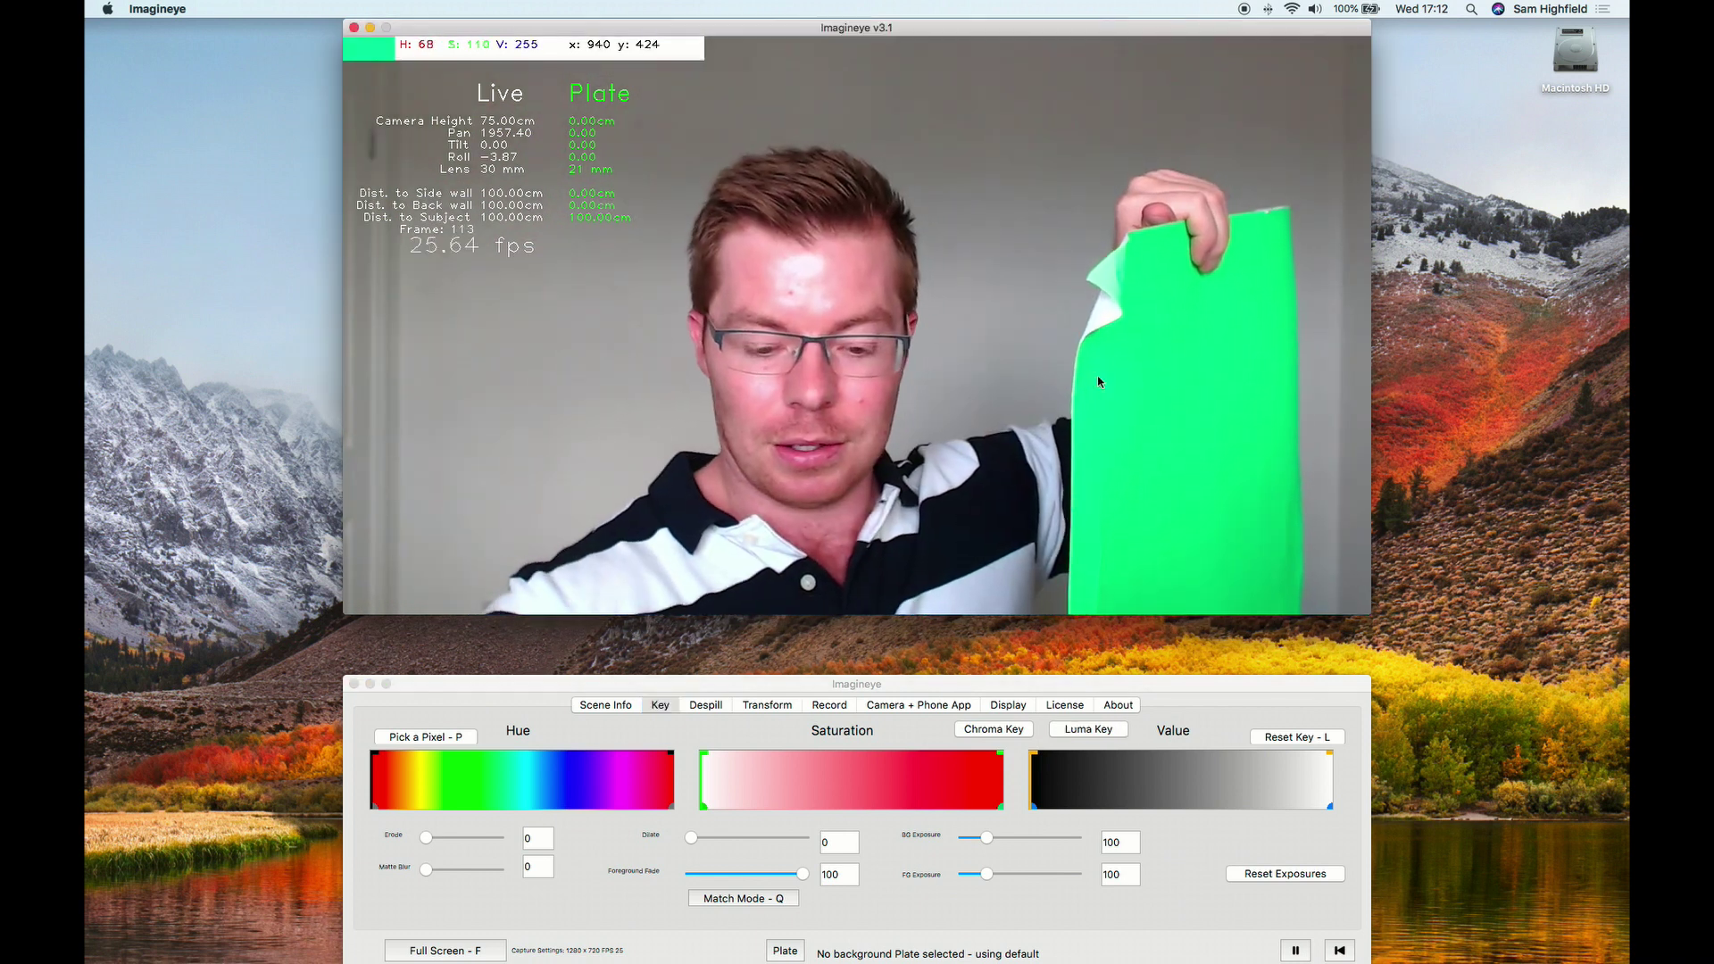
left_click(1278, 376)
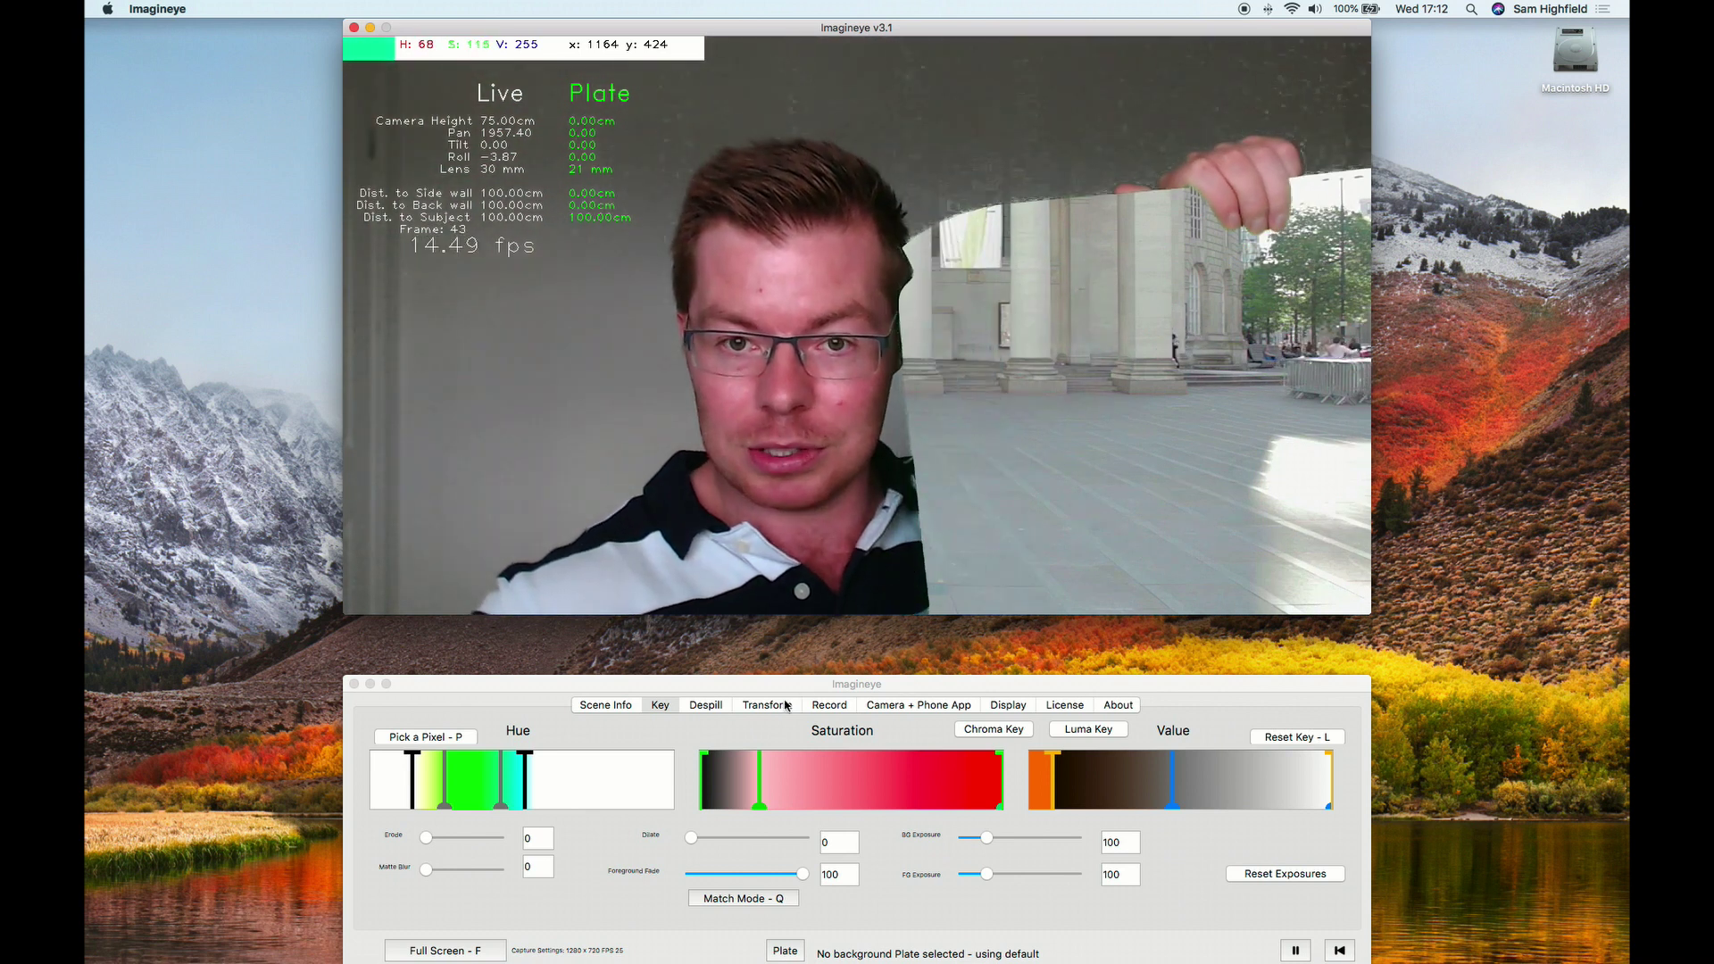
left_click_drag(704, 776, 712, 777)
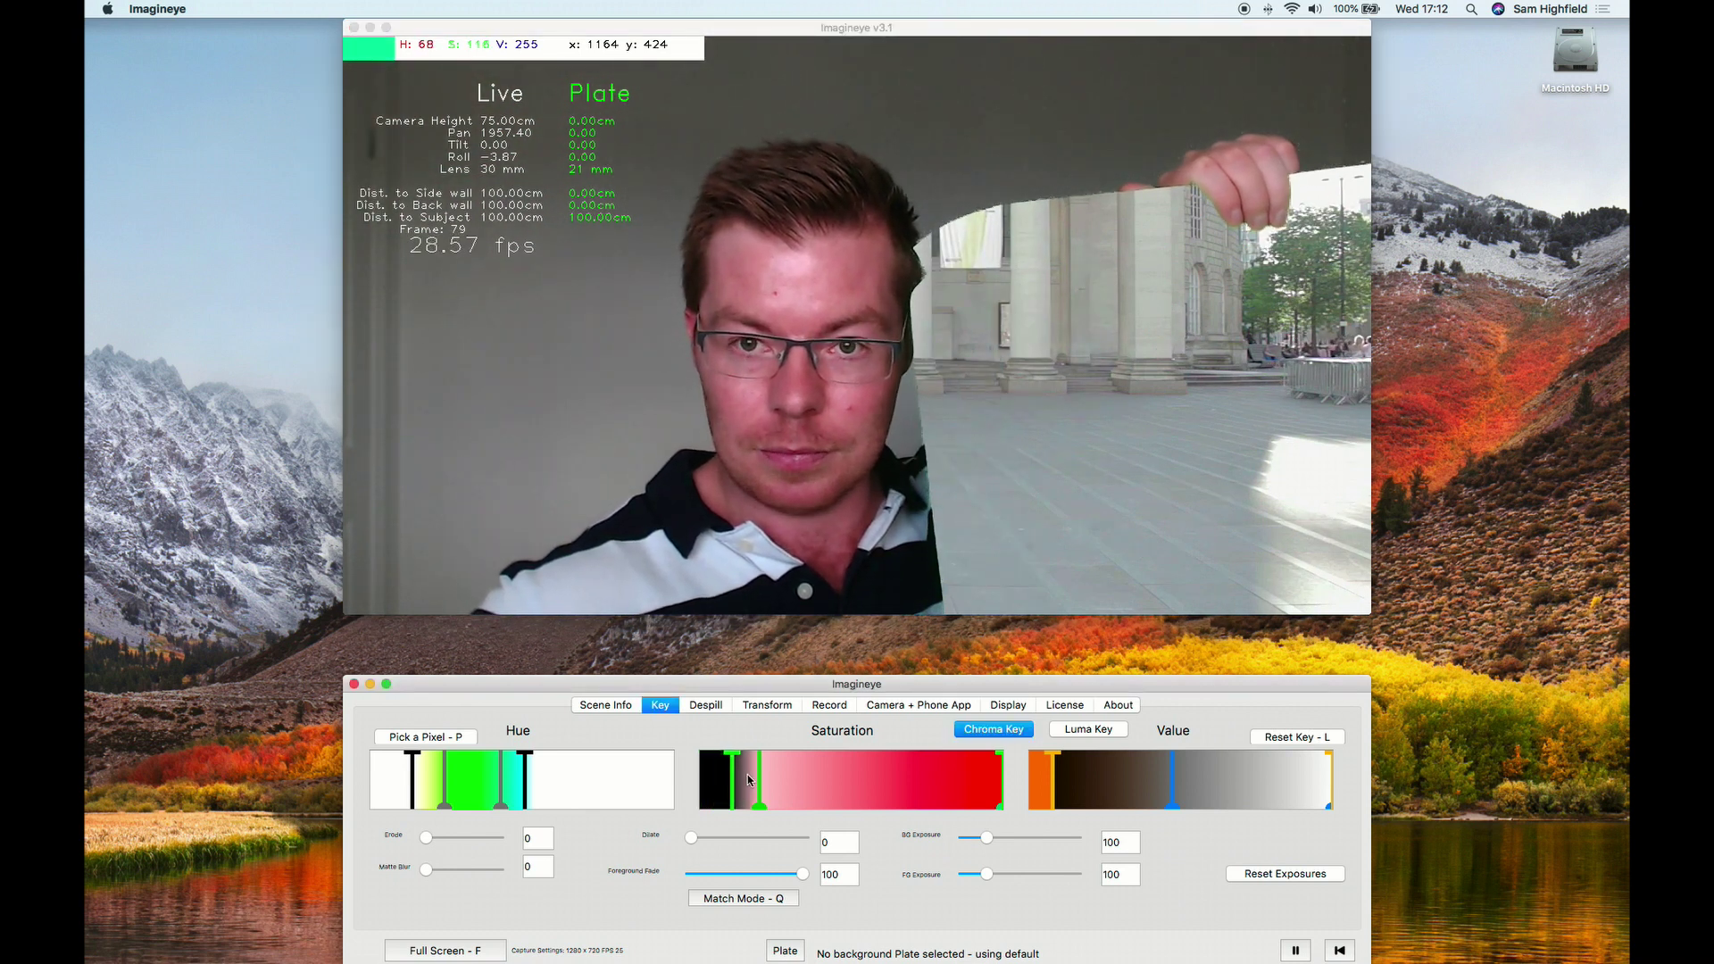